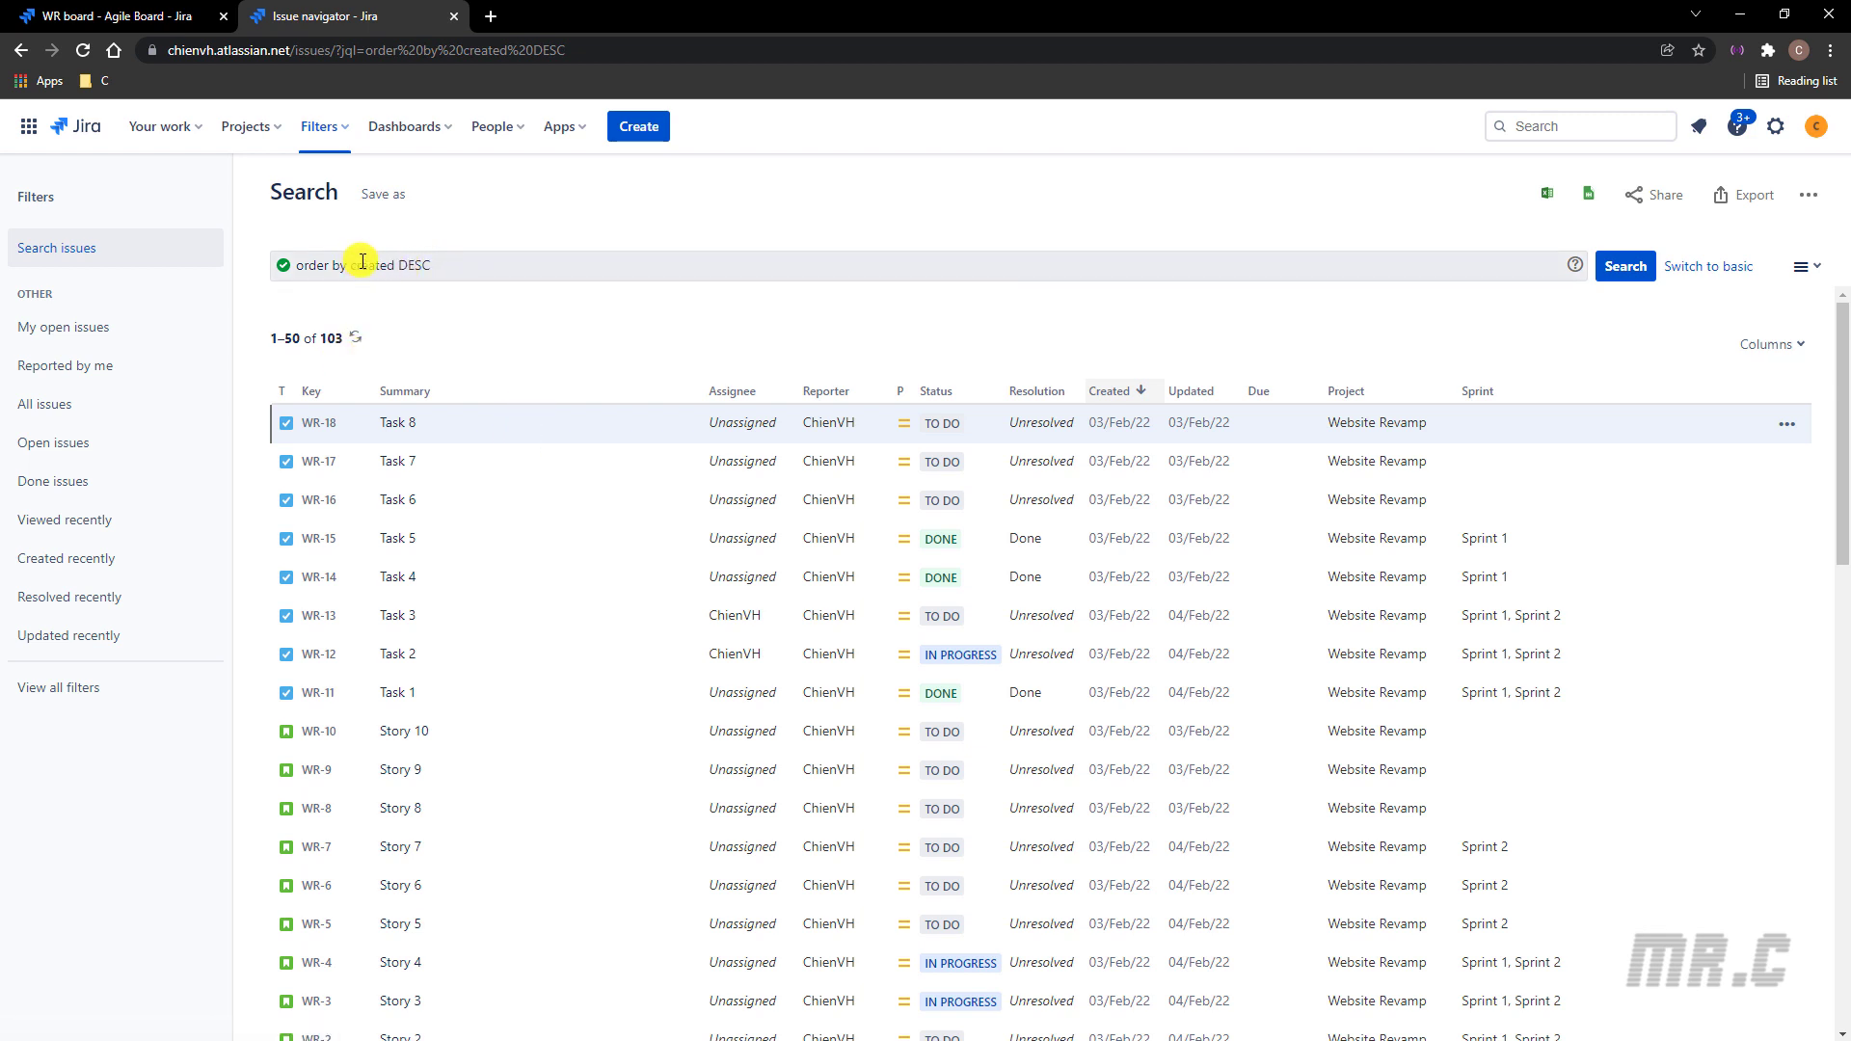
Prefix the JQL with 'updated < -3d' and search, narrowing the results to 83 issues.
click(544, 264)
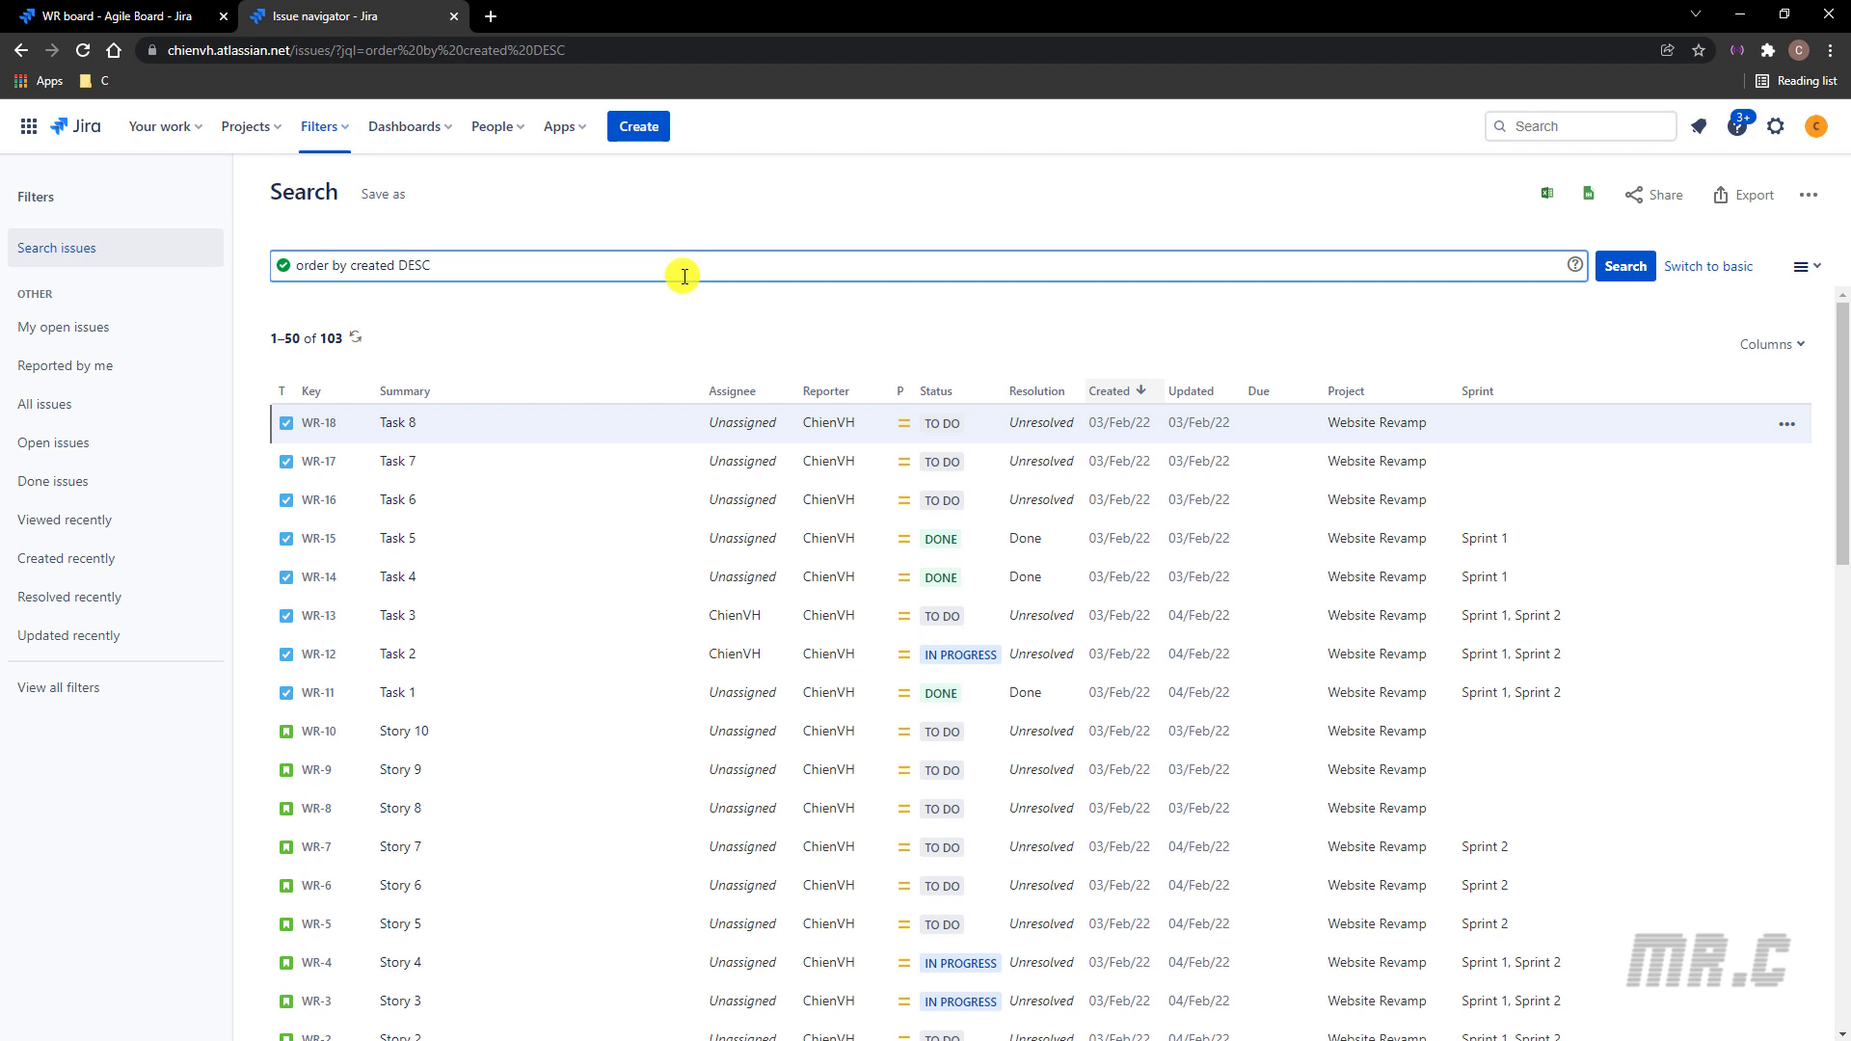
text(updated )
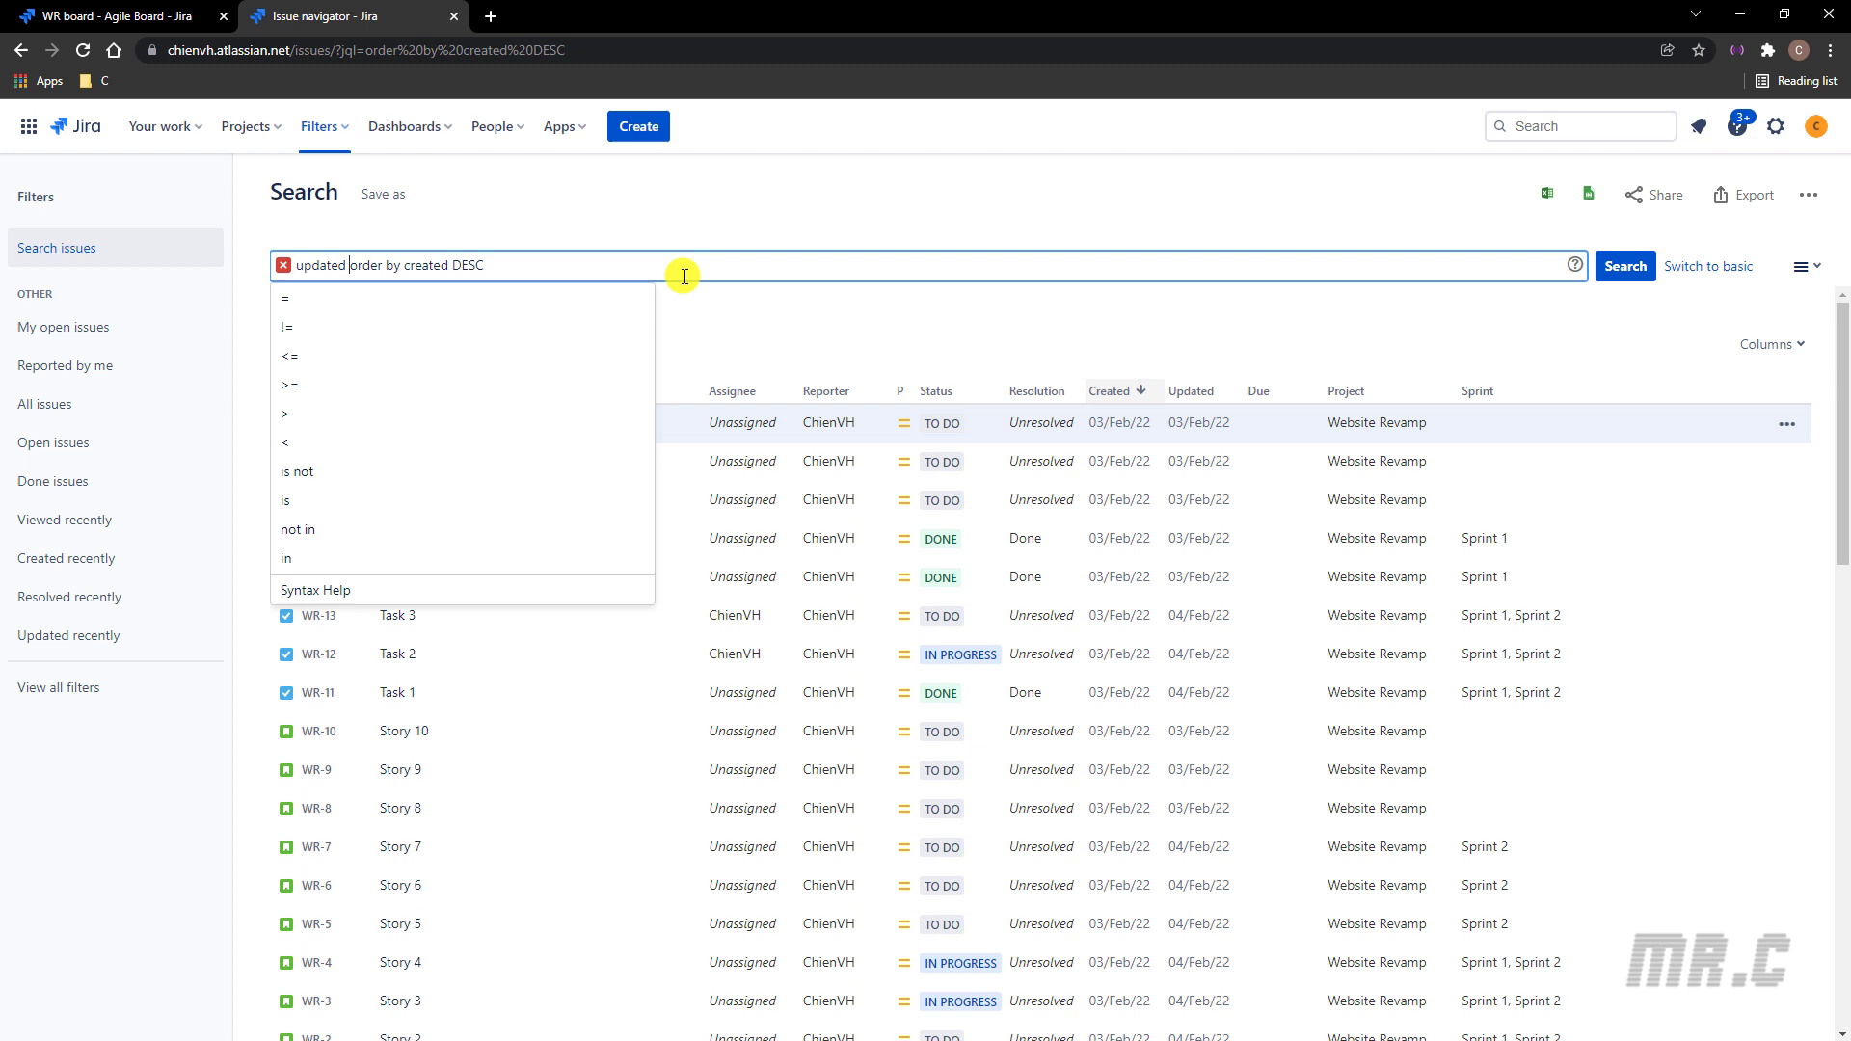
text(< -)
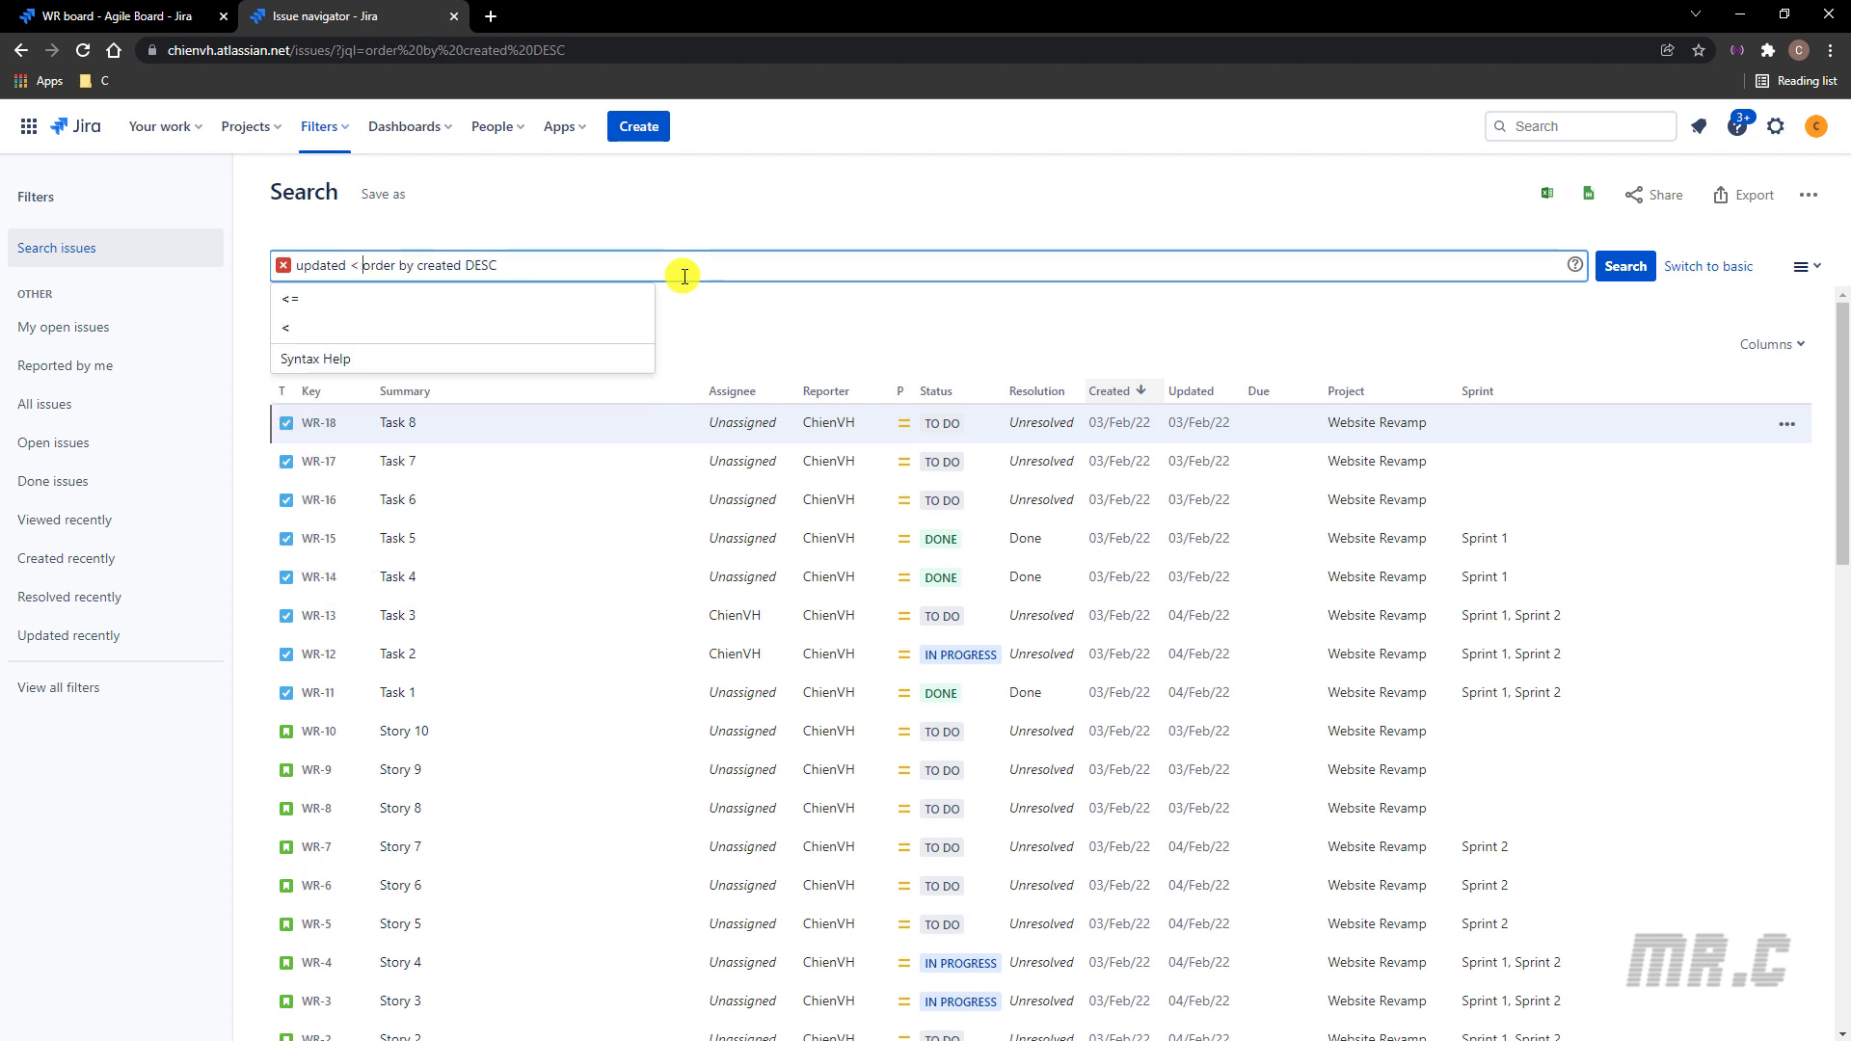
text(3d)
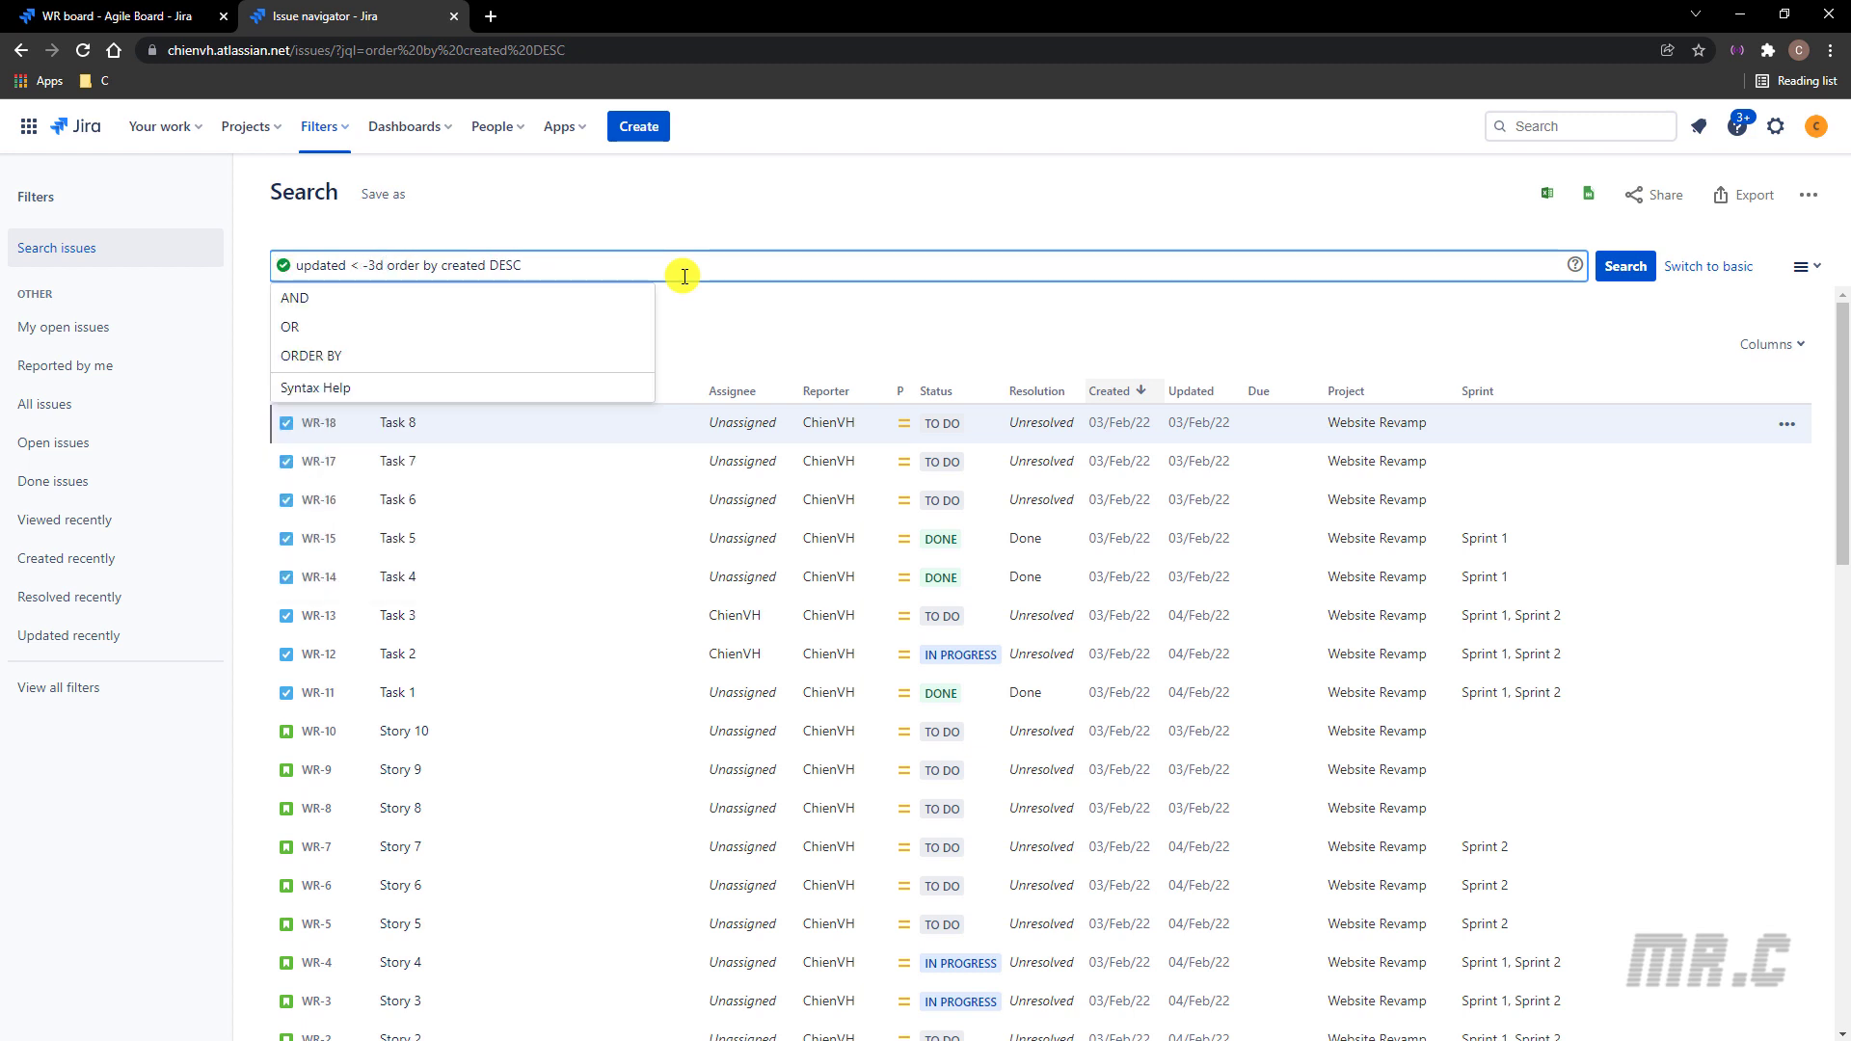
click(866, 310)
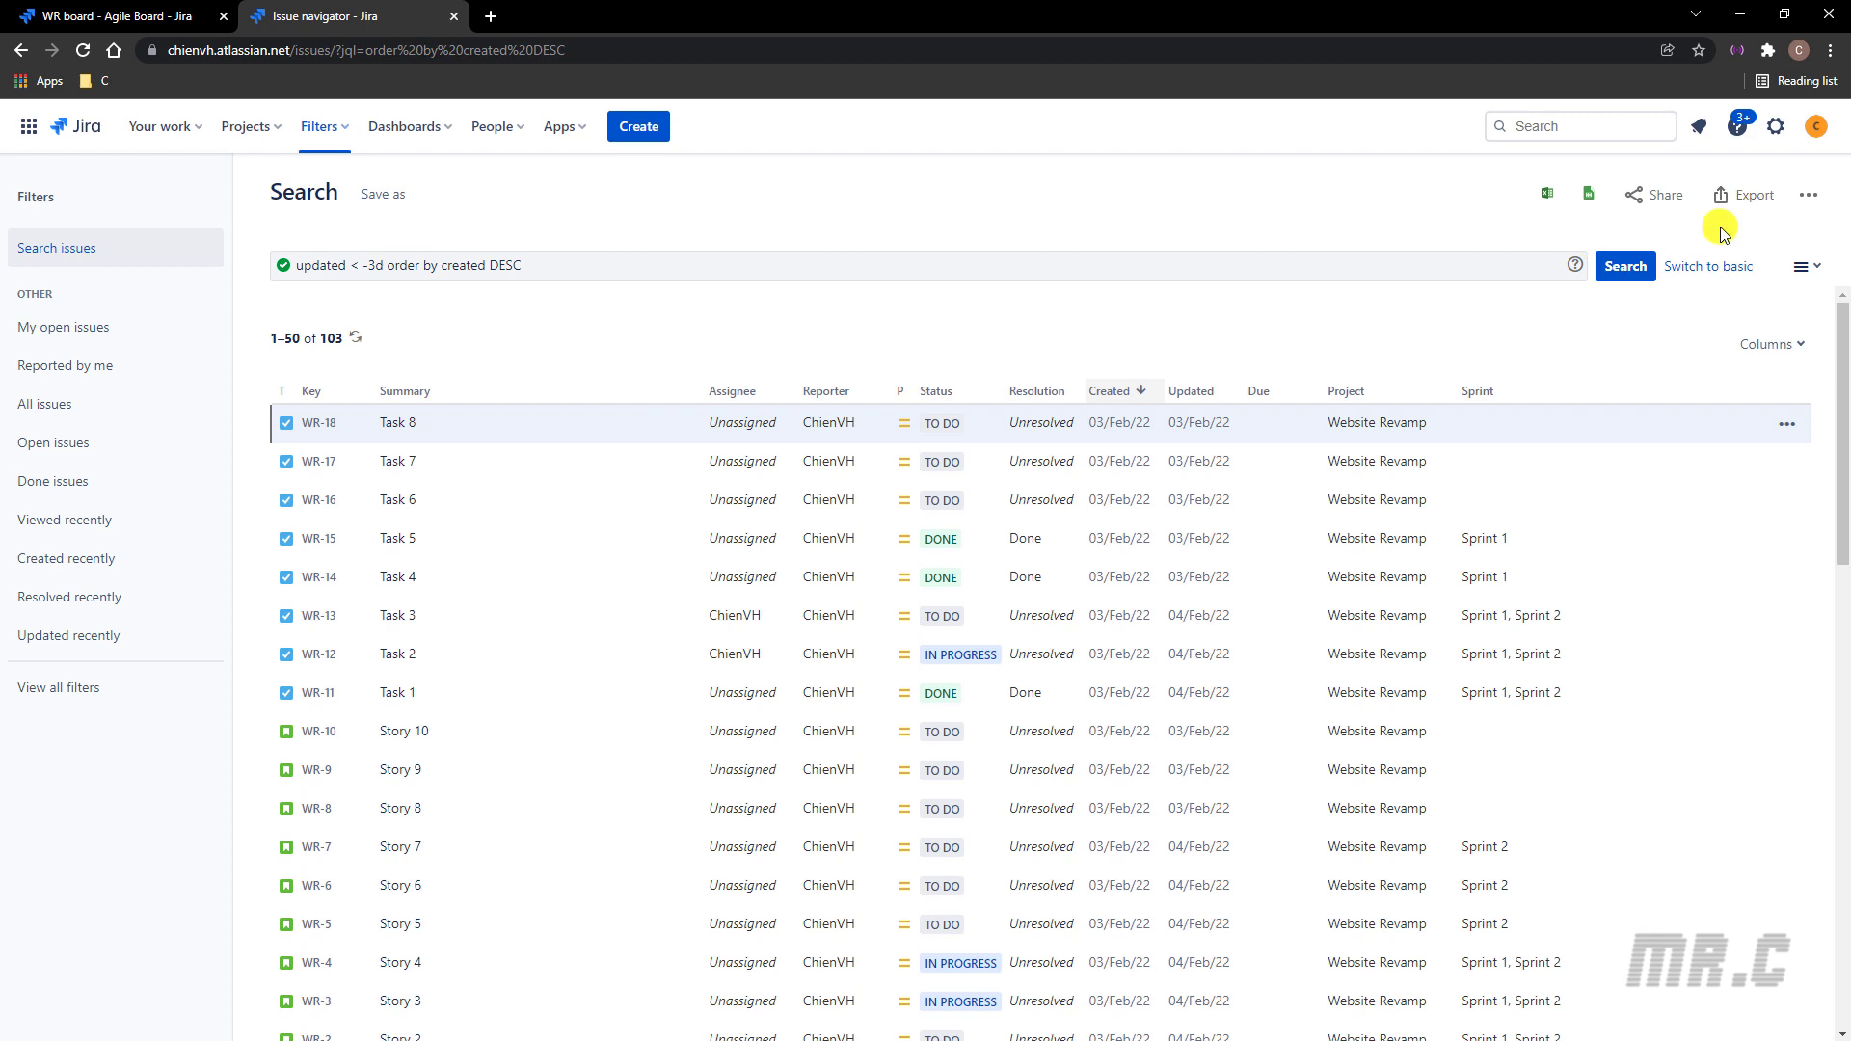
click(1628, 267)
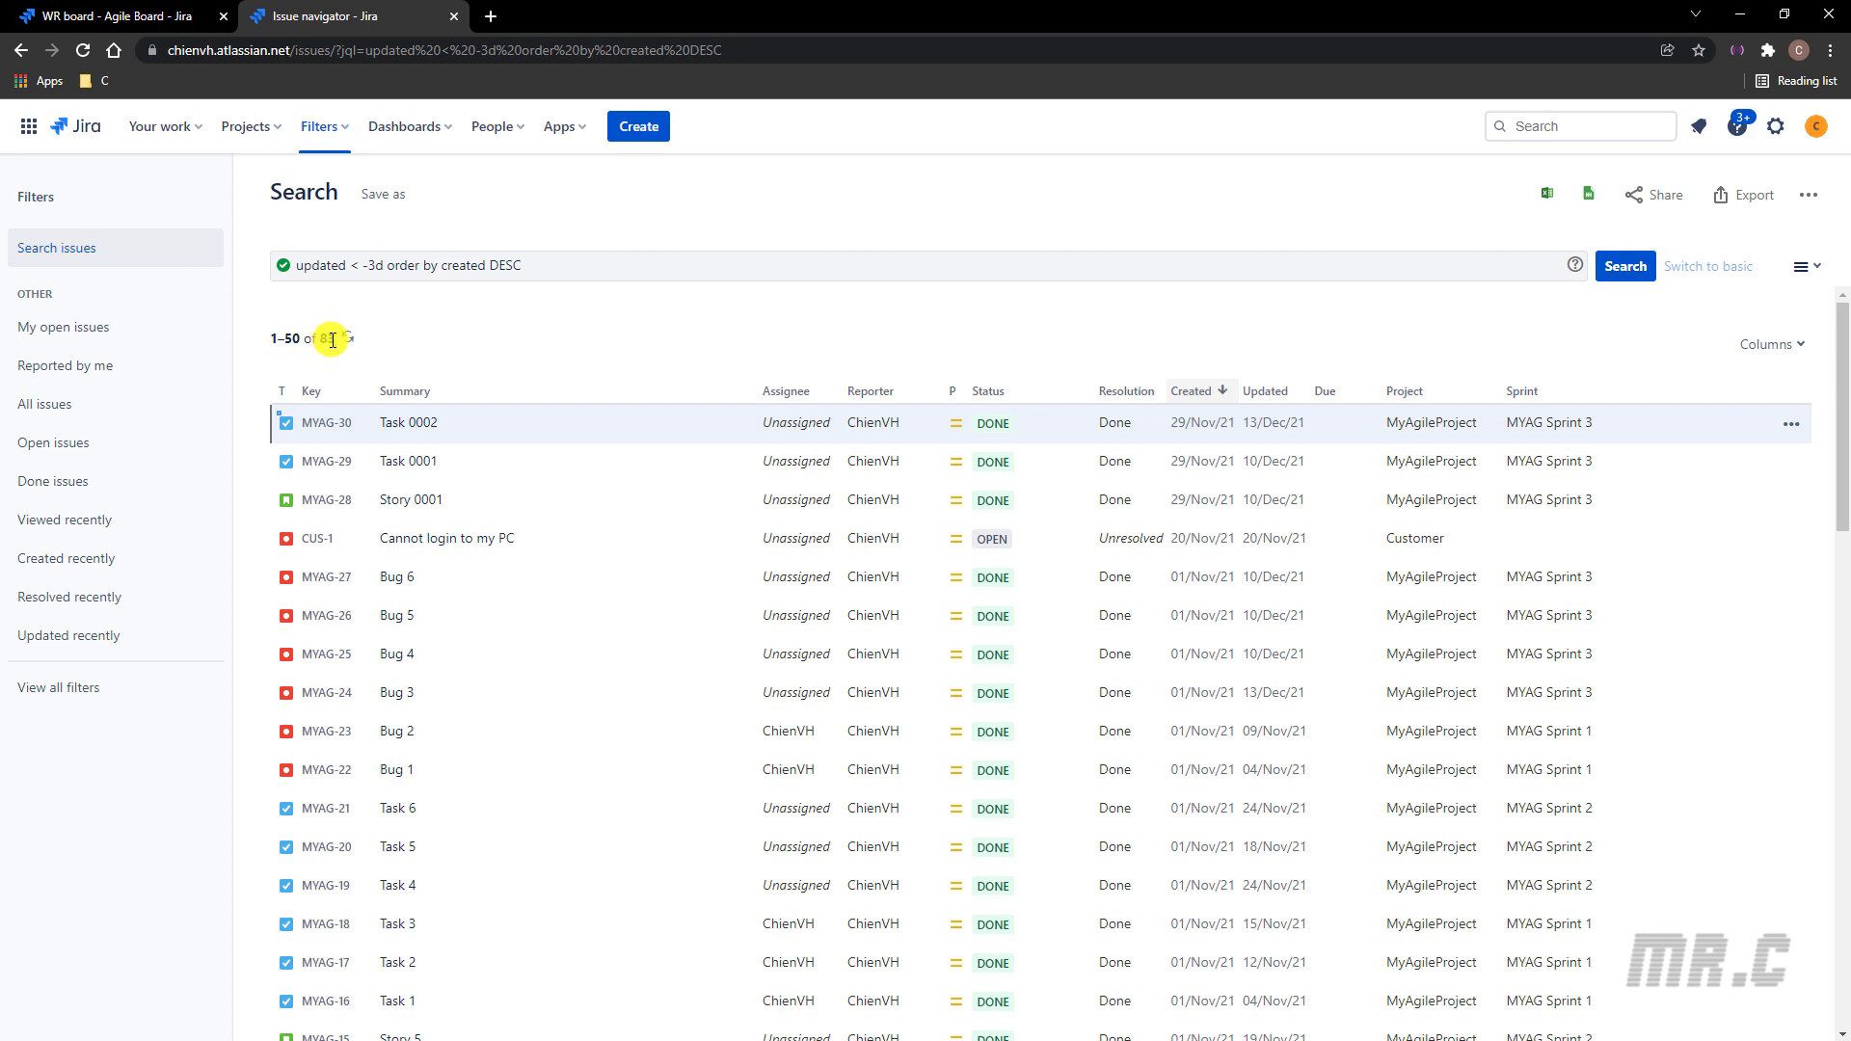
scroll(615, 614, down, 1)
scroll(1352, 501, up, 1)
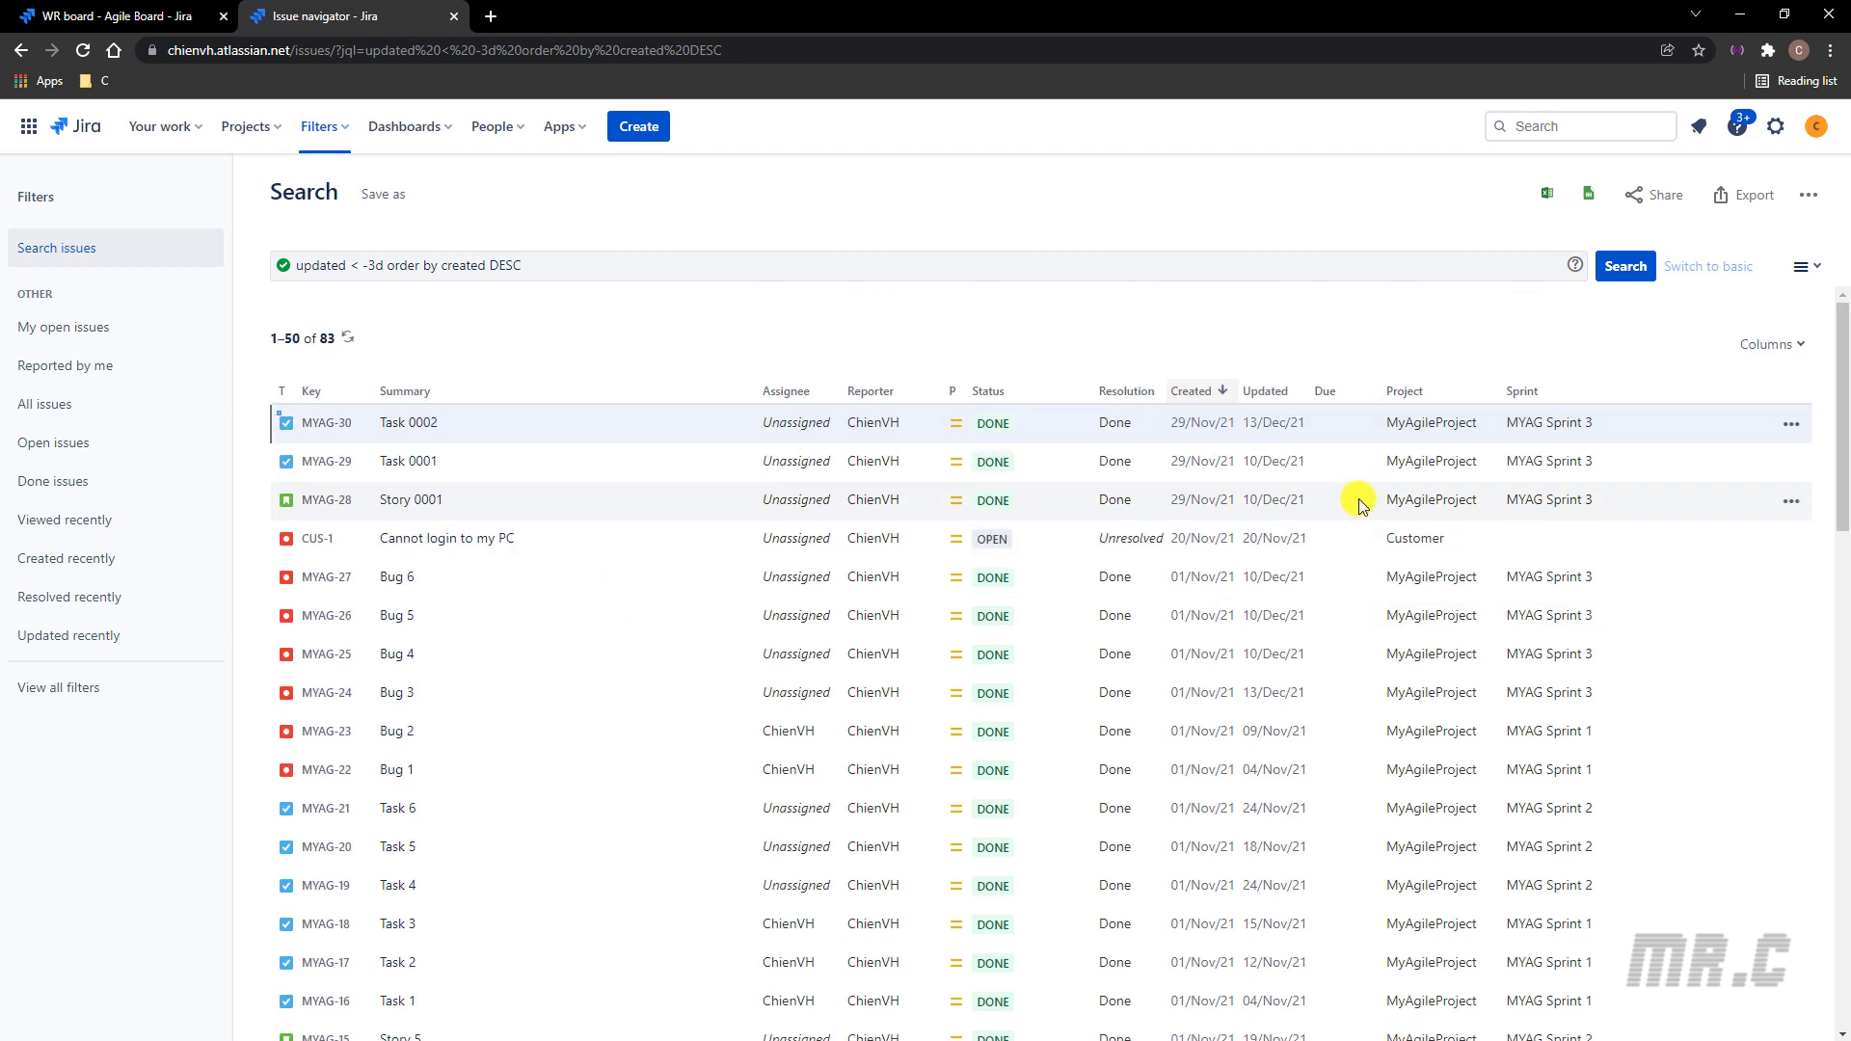
Replace 'created' with 'updated' in the ORDER BY clause and rerun the search.
double_click(315, 266)
key(ctrl+c)
double_click(462, 265)
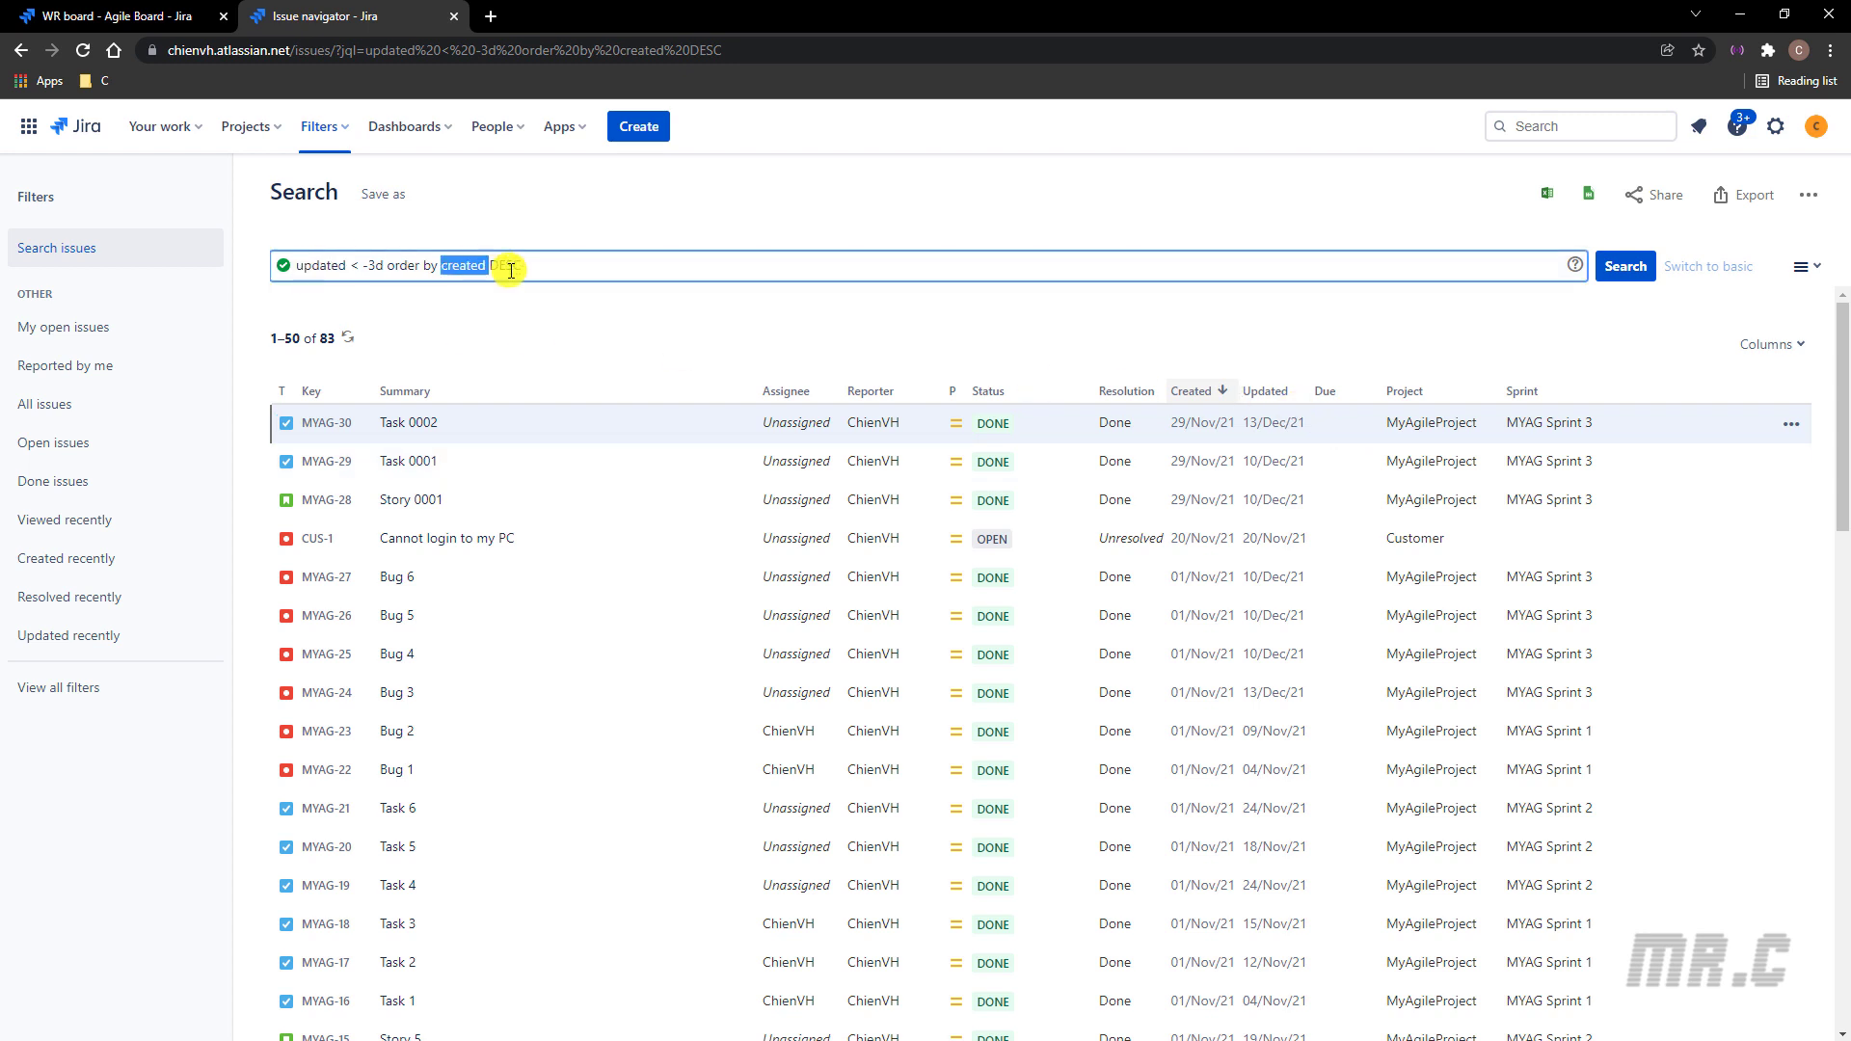
key(ctrl+v)
click(1624, 266)
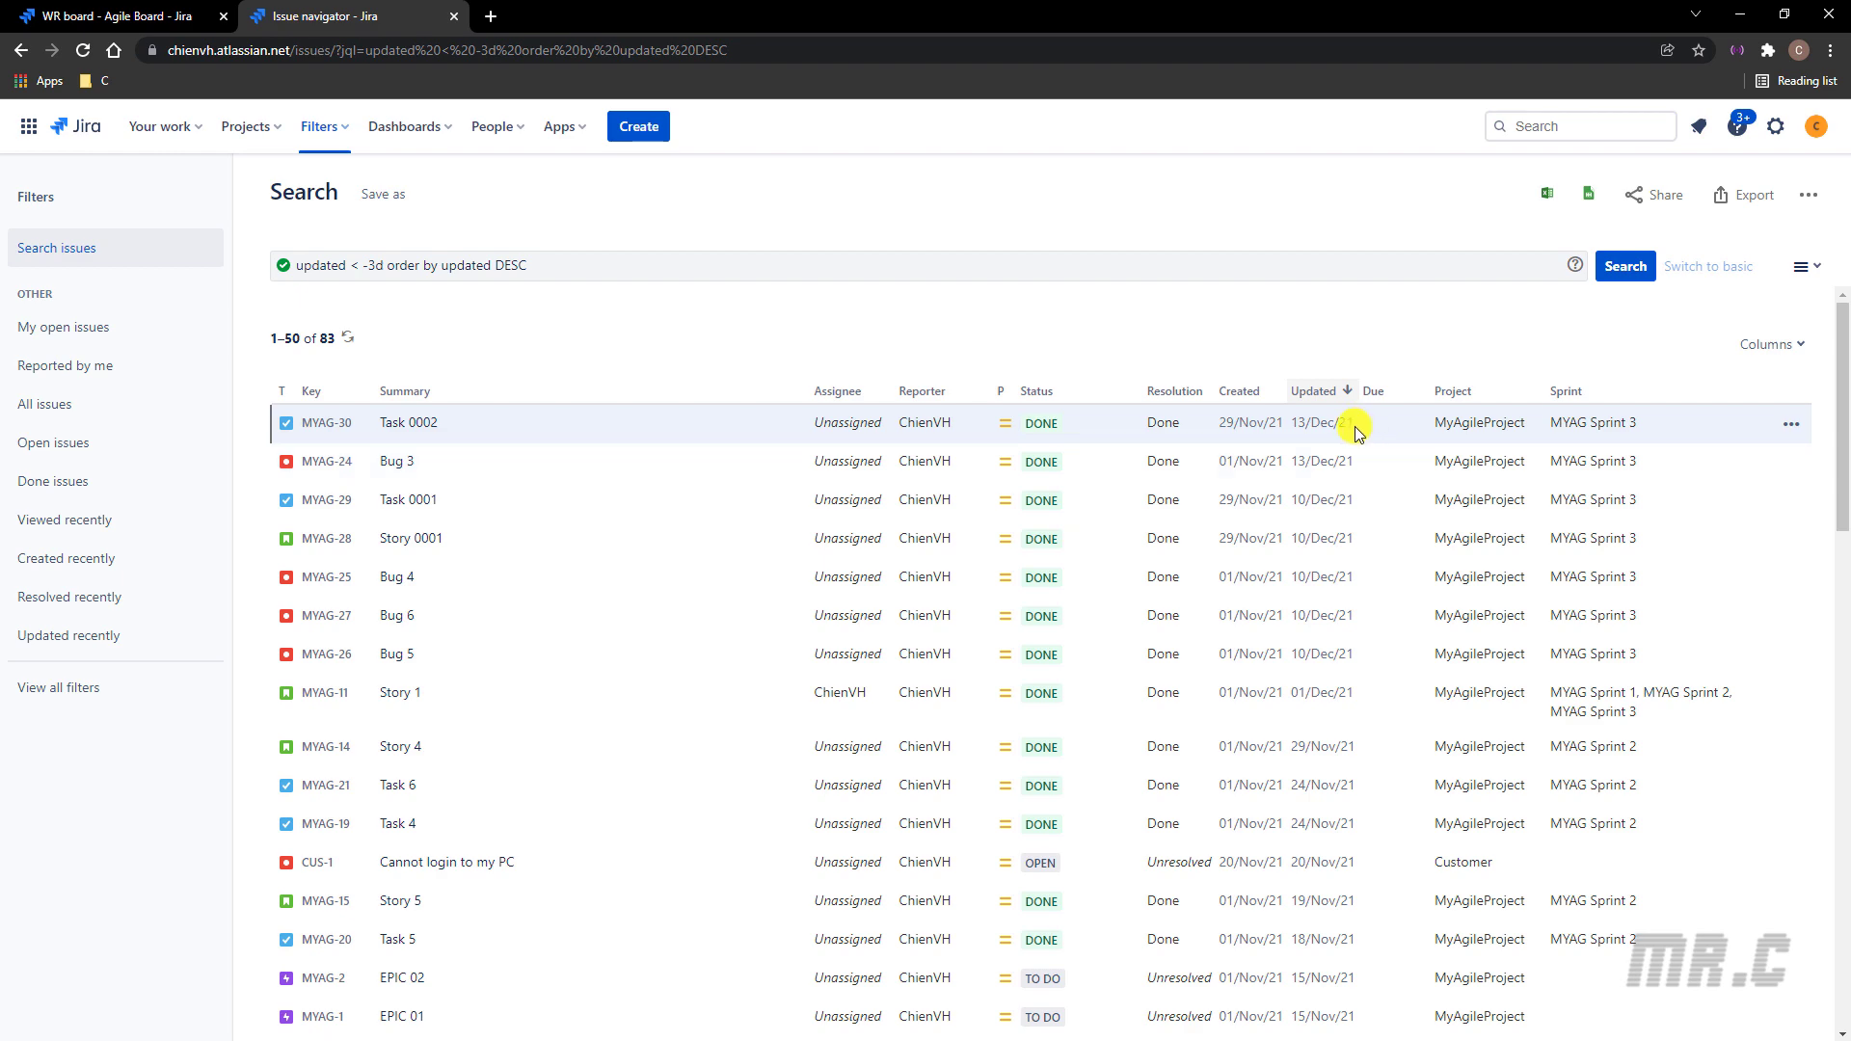
scroll(1355, 429, down, 15)
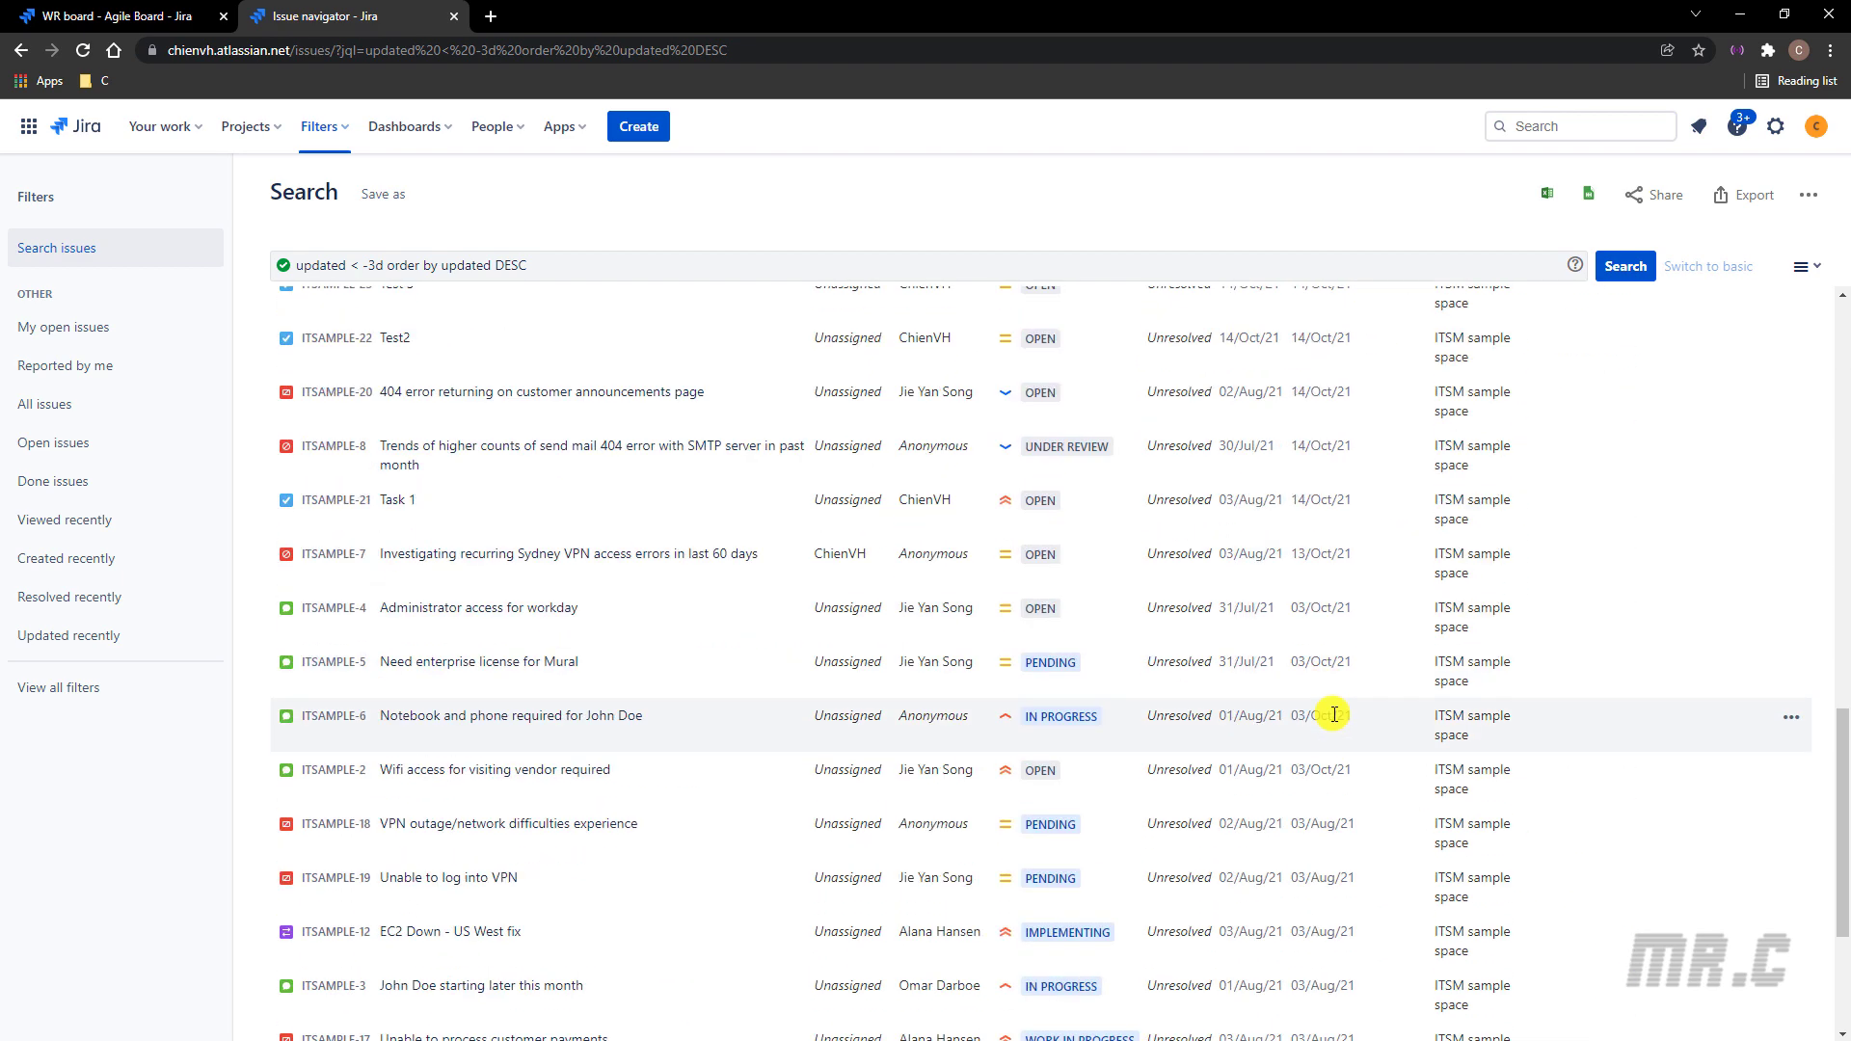
scroll(1332, 712, down, 3)
scroll(1331, 861, up, 9)
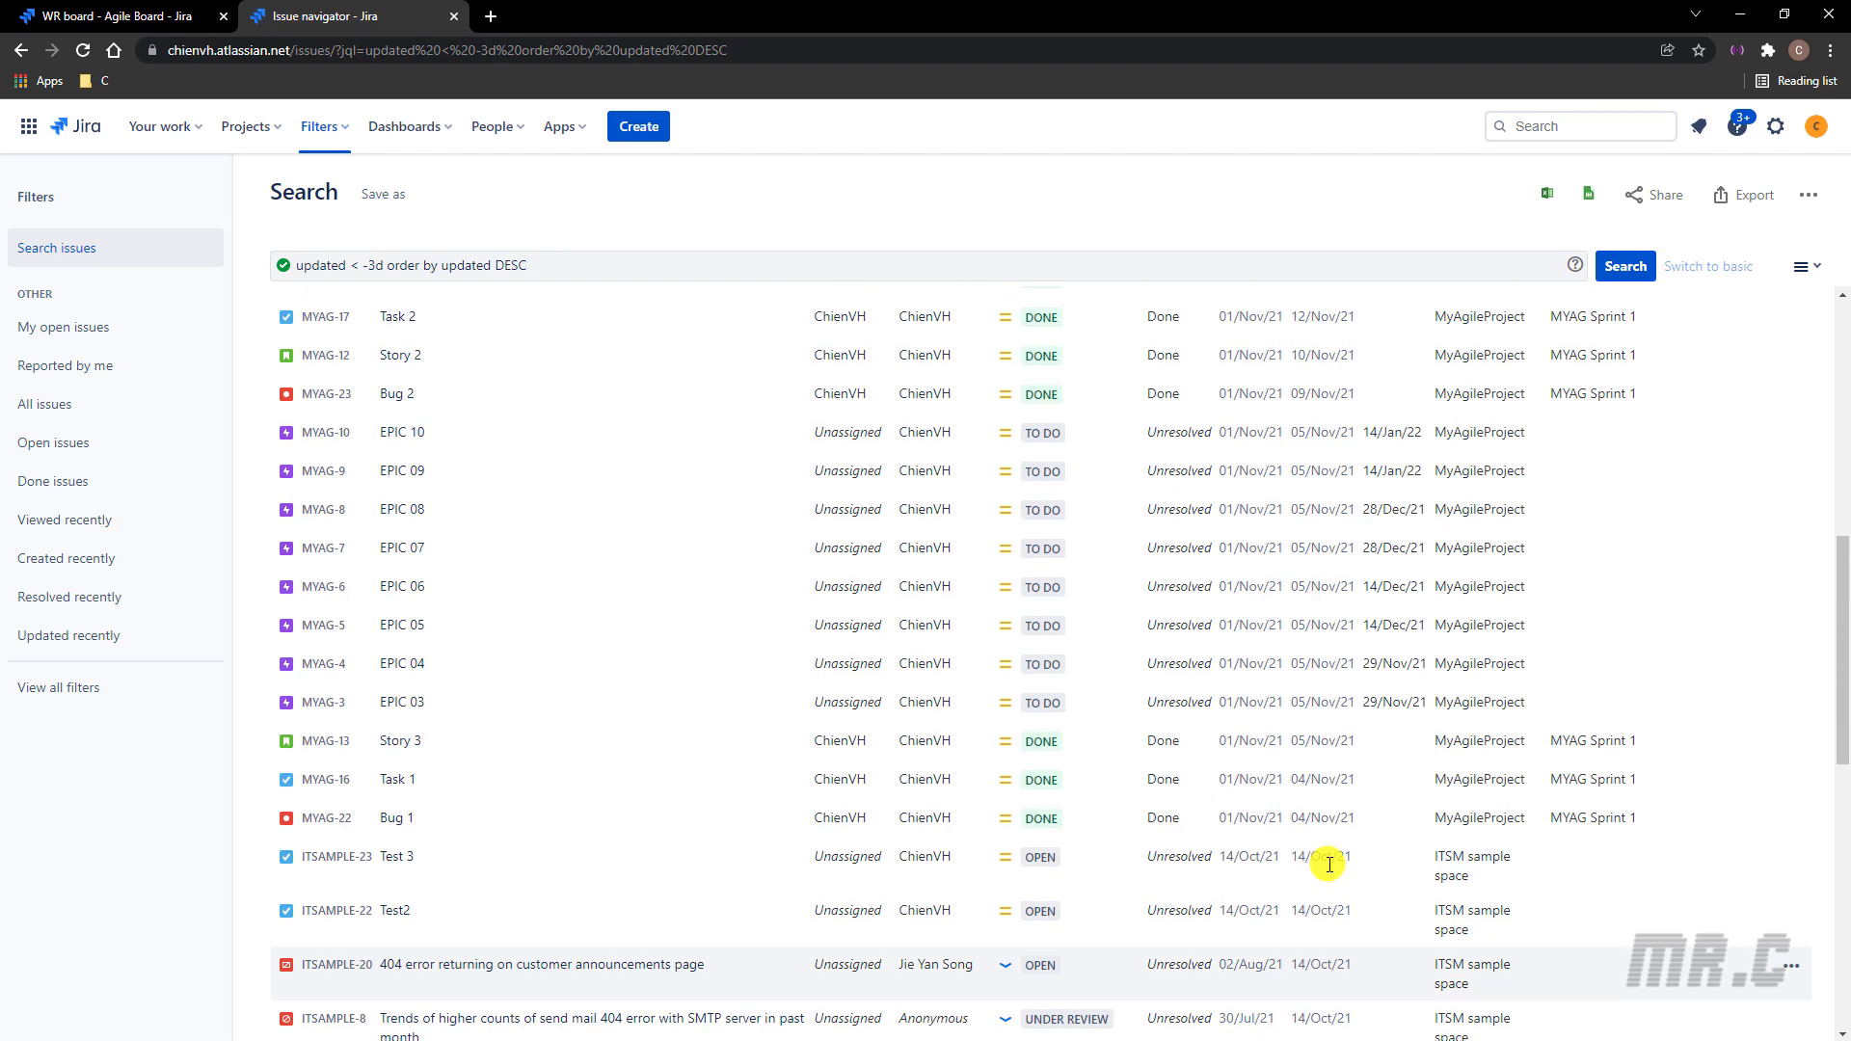
scroll(1329, 864, up, 8)
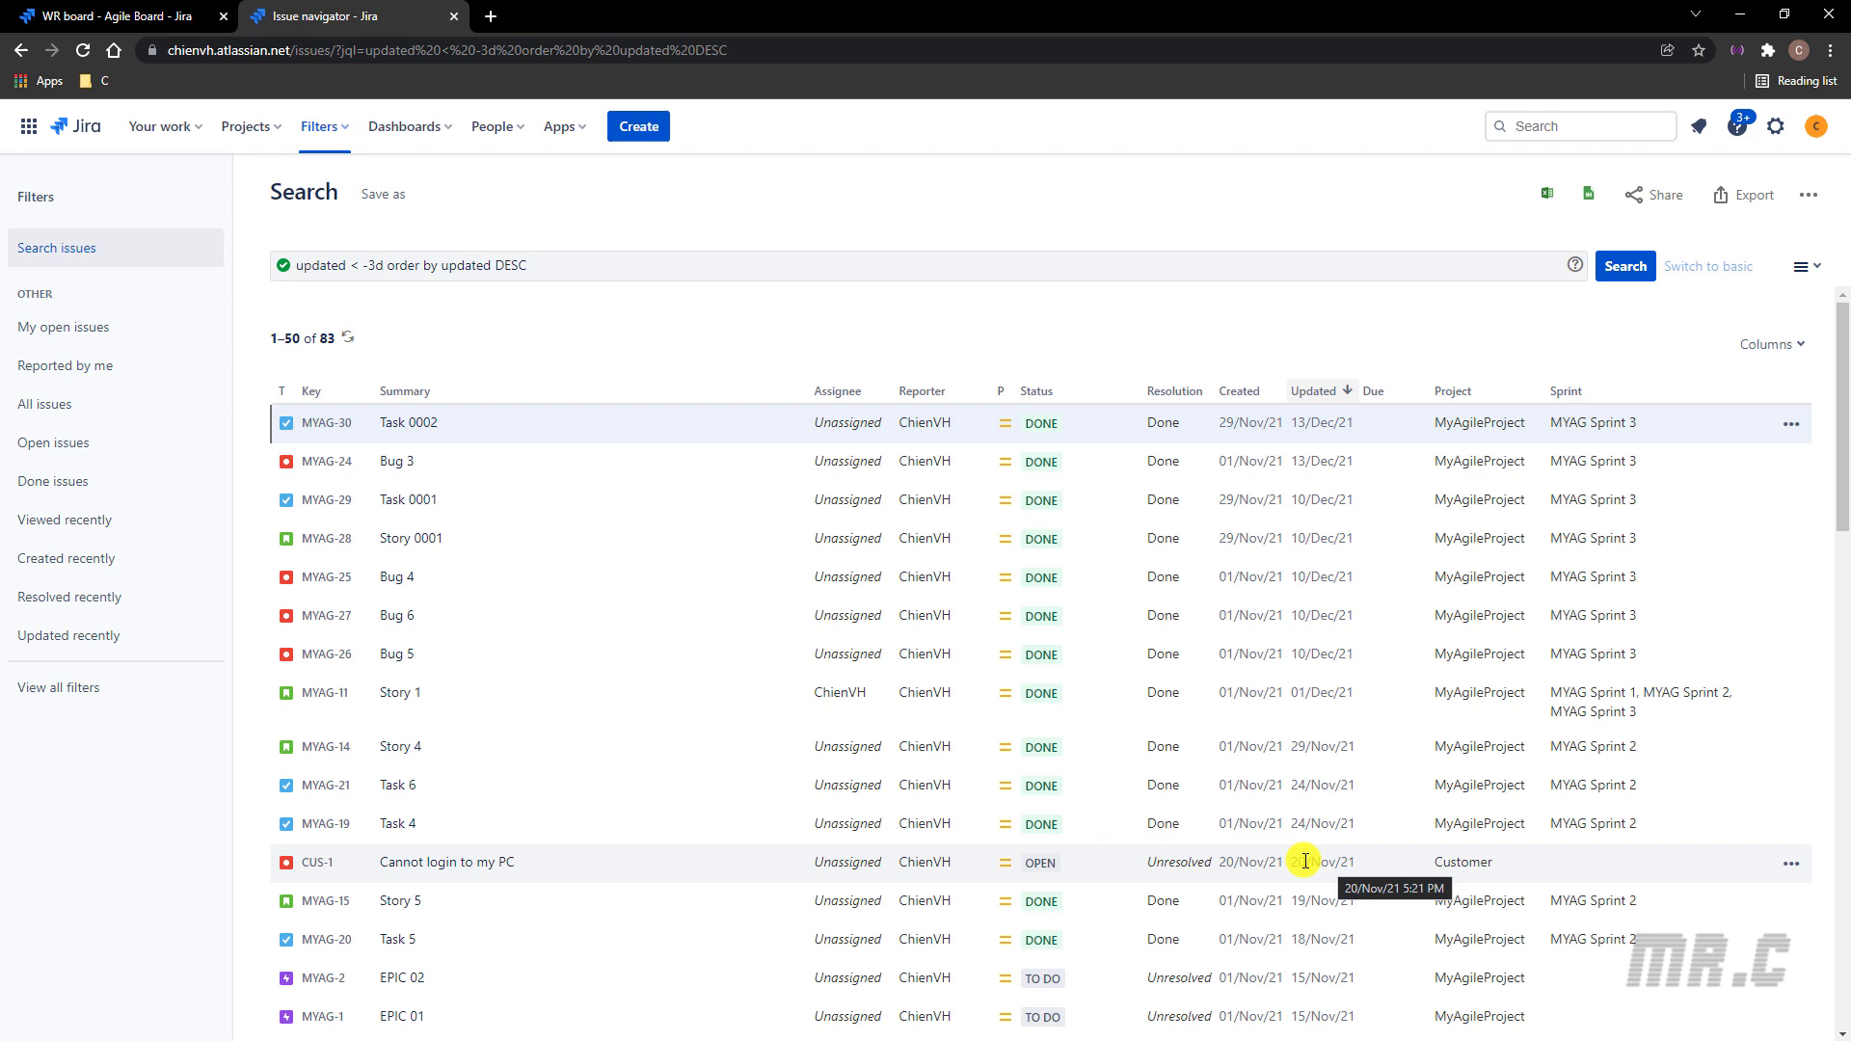
Change the JQL threshold from -3d to -30d and run the search.
click(370, 261)
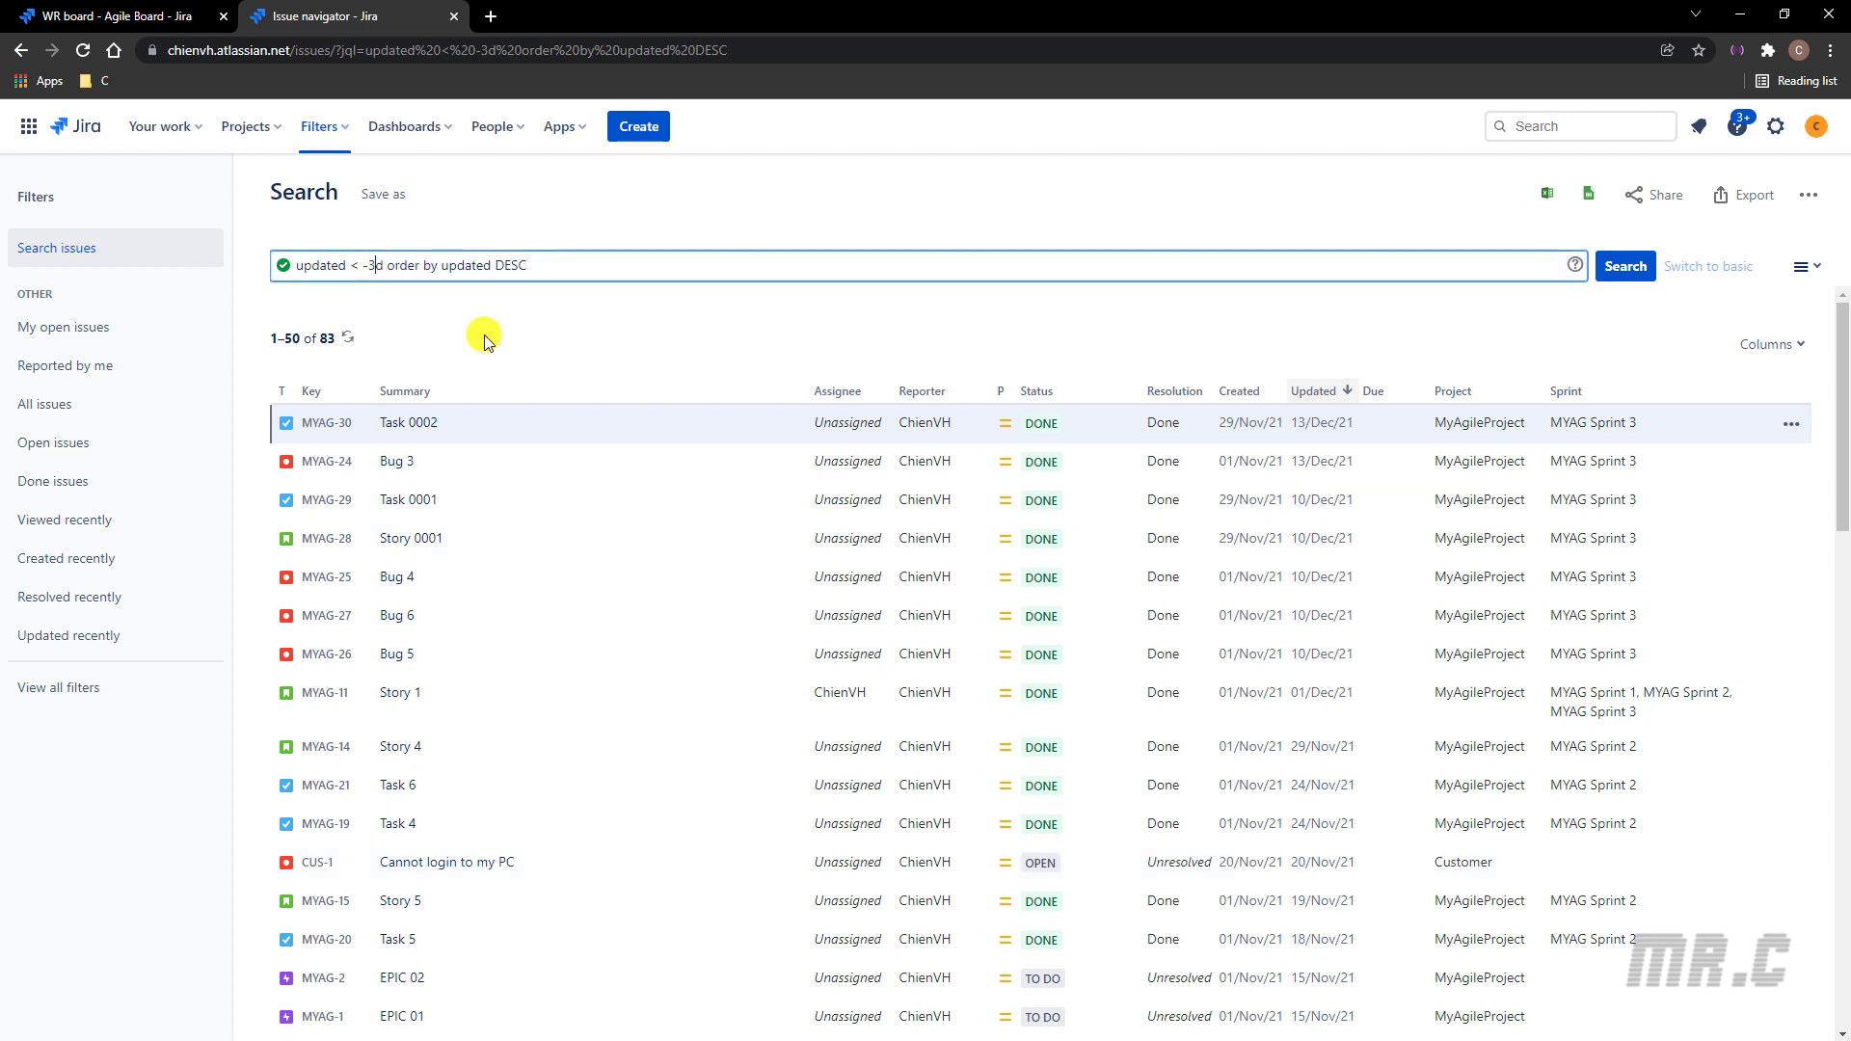
text(0)
click(826, 330)
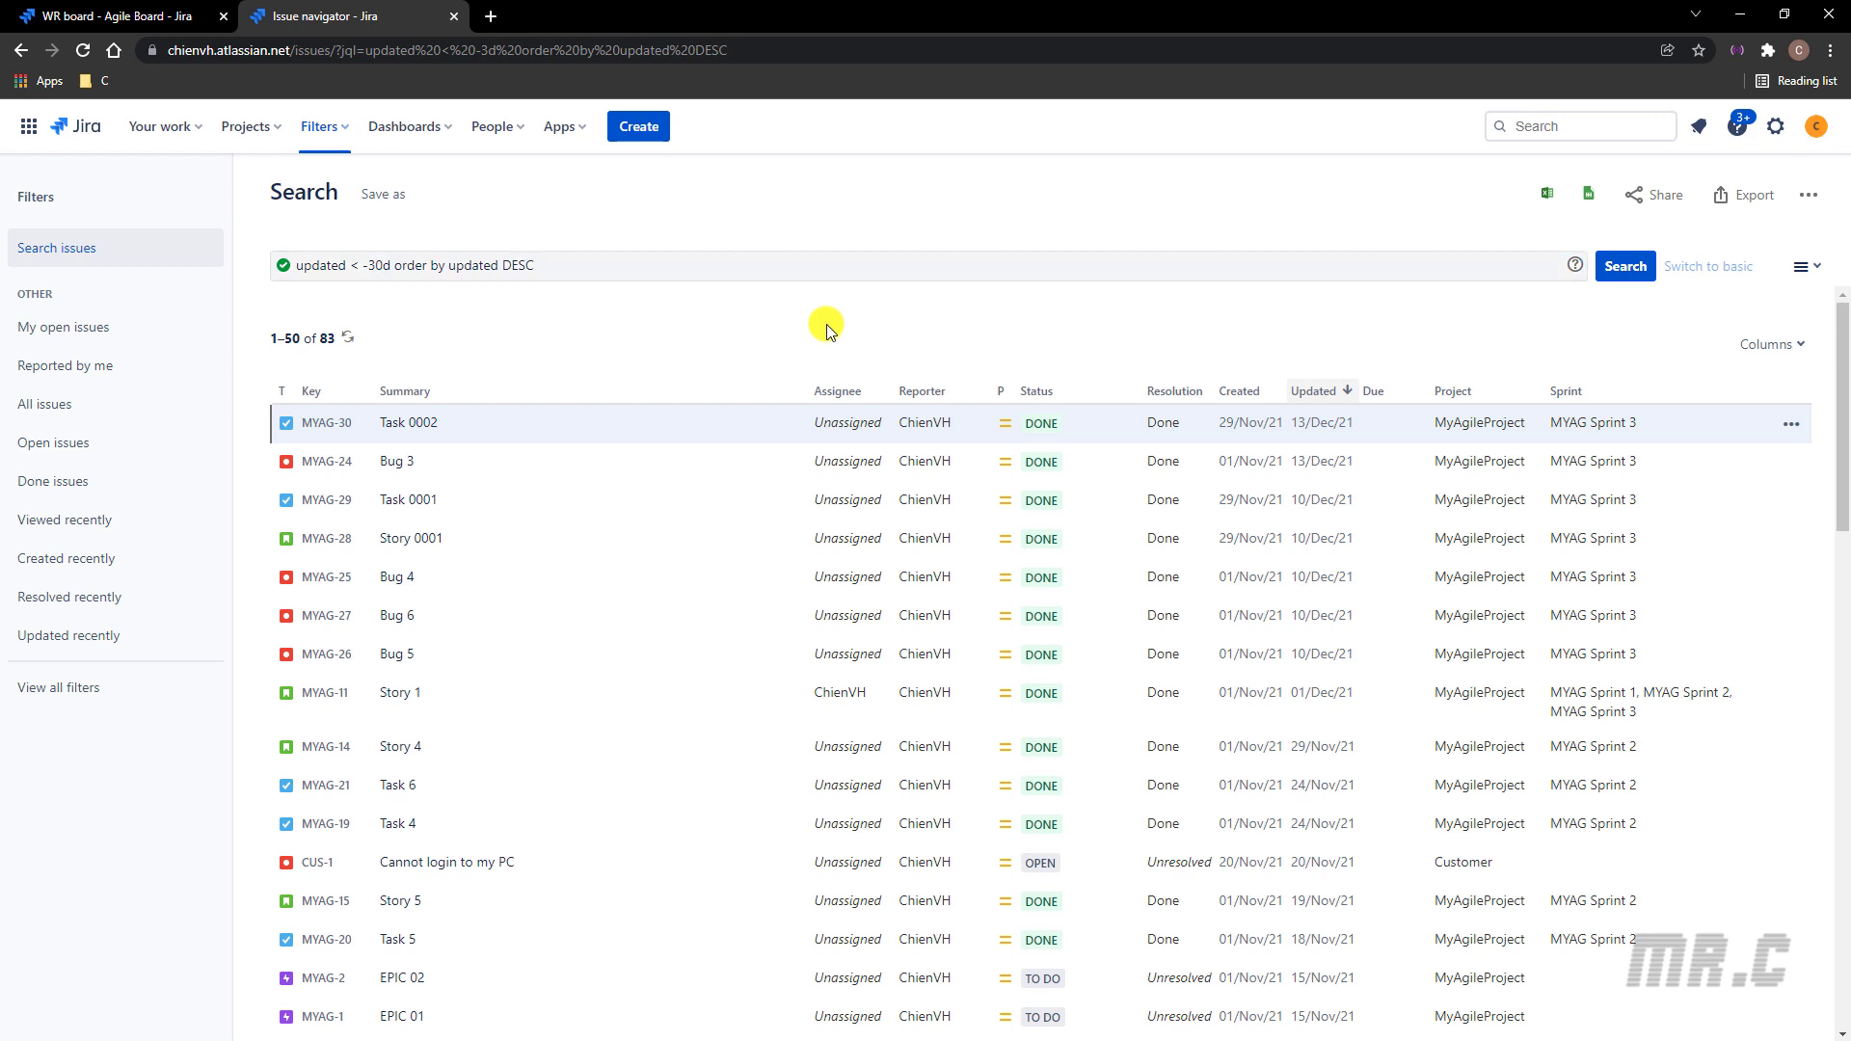
click(1625, 267)
click(1629, 270)
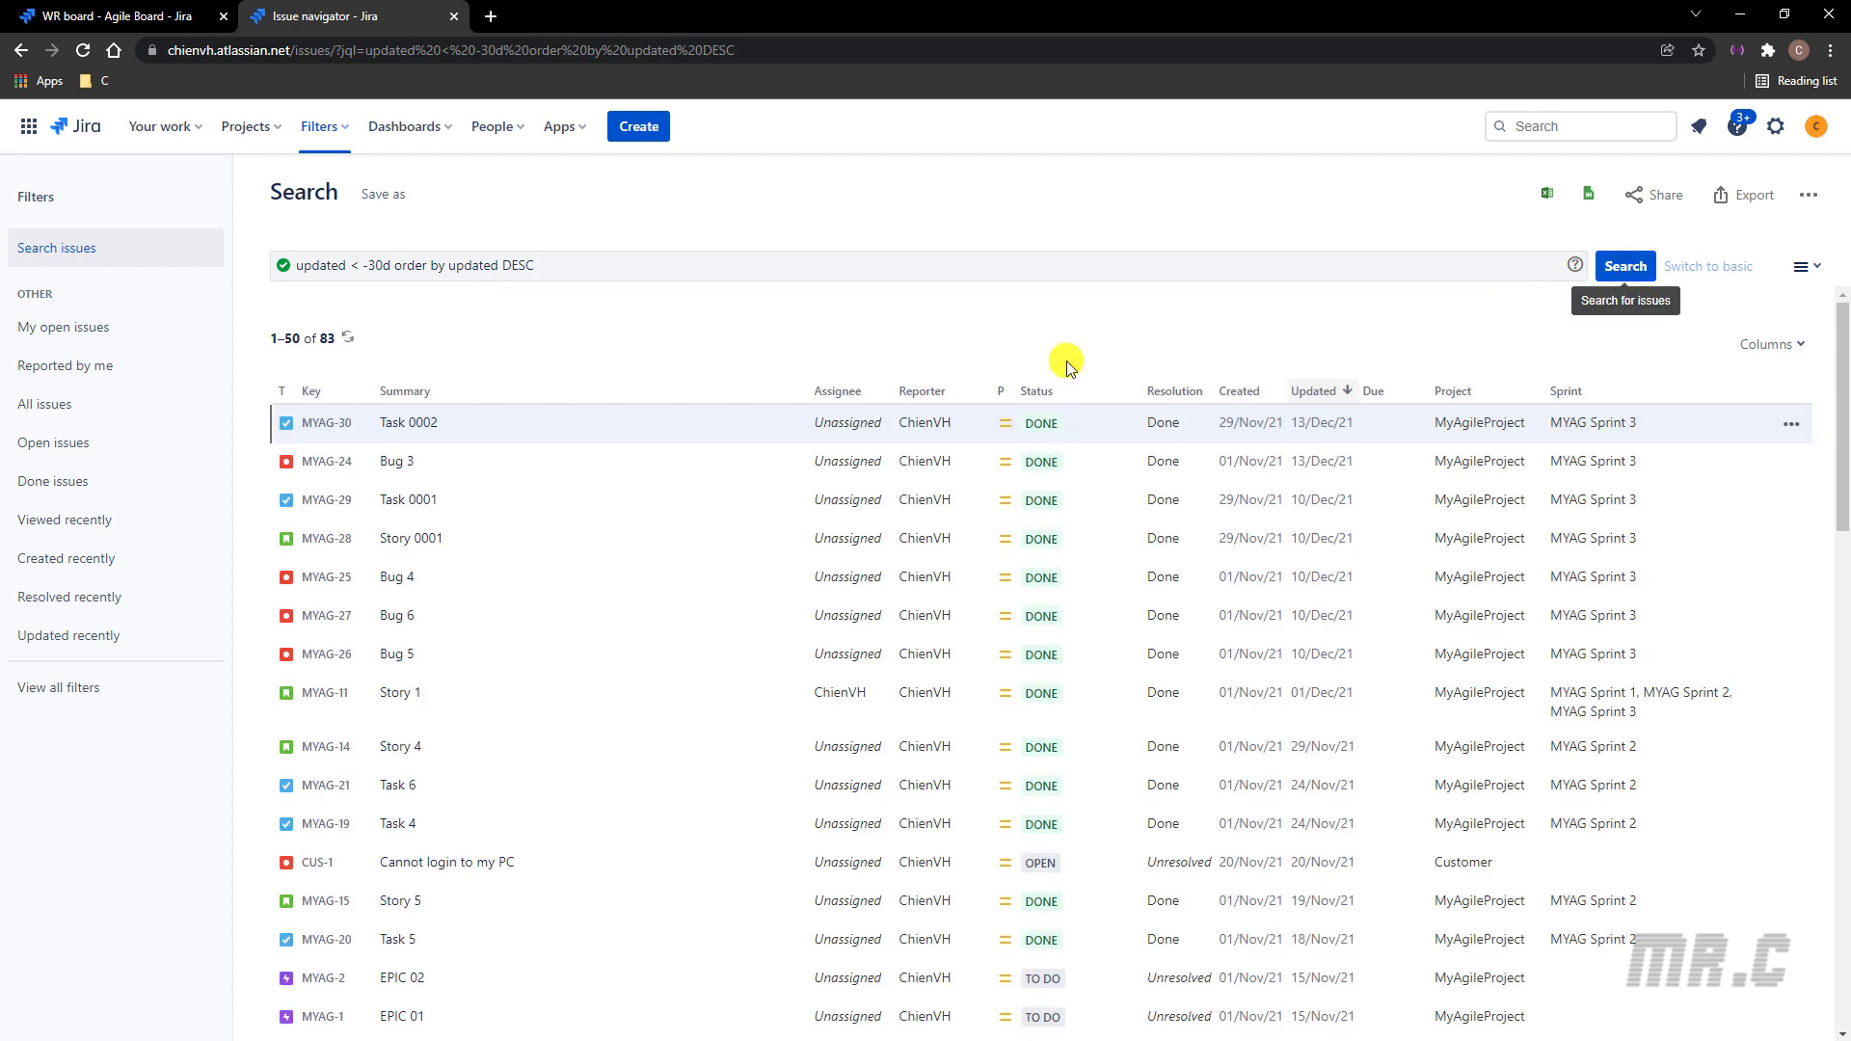
Try a -300d threshold, then revert it to -30d and search again.
click(382, 265)
text(0)
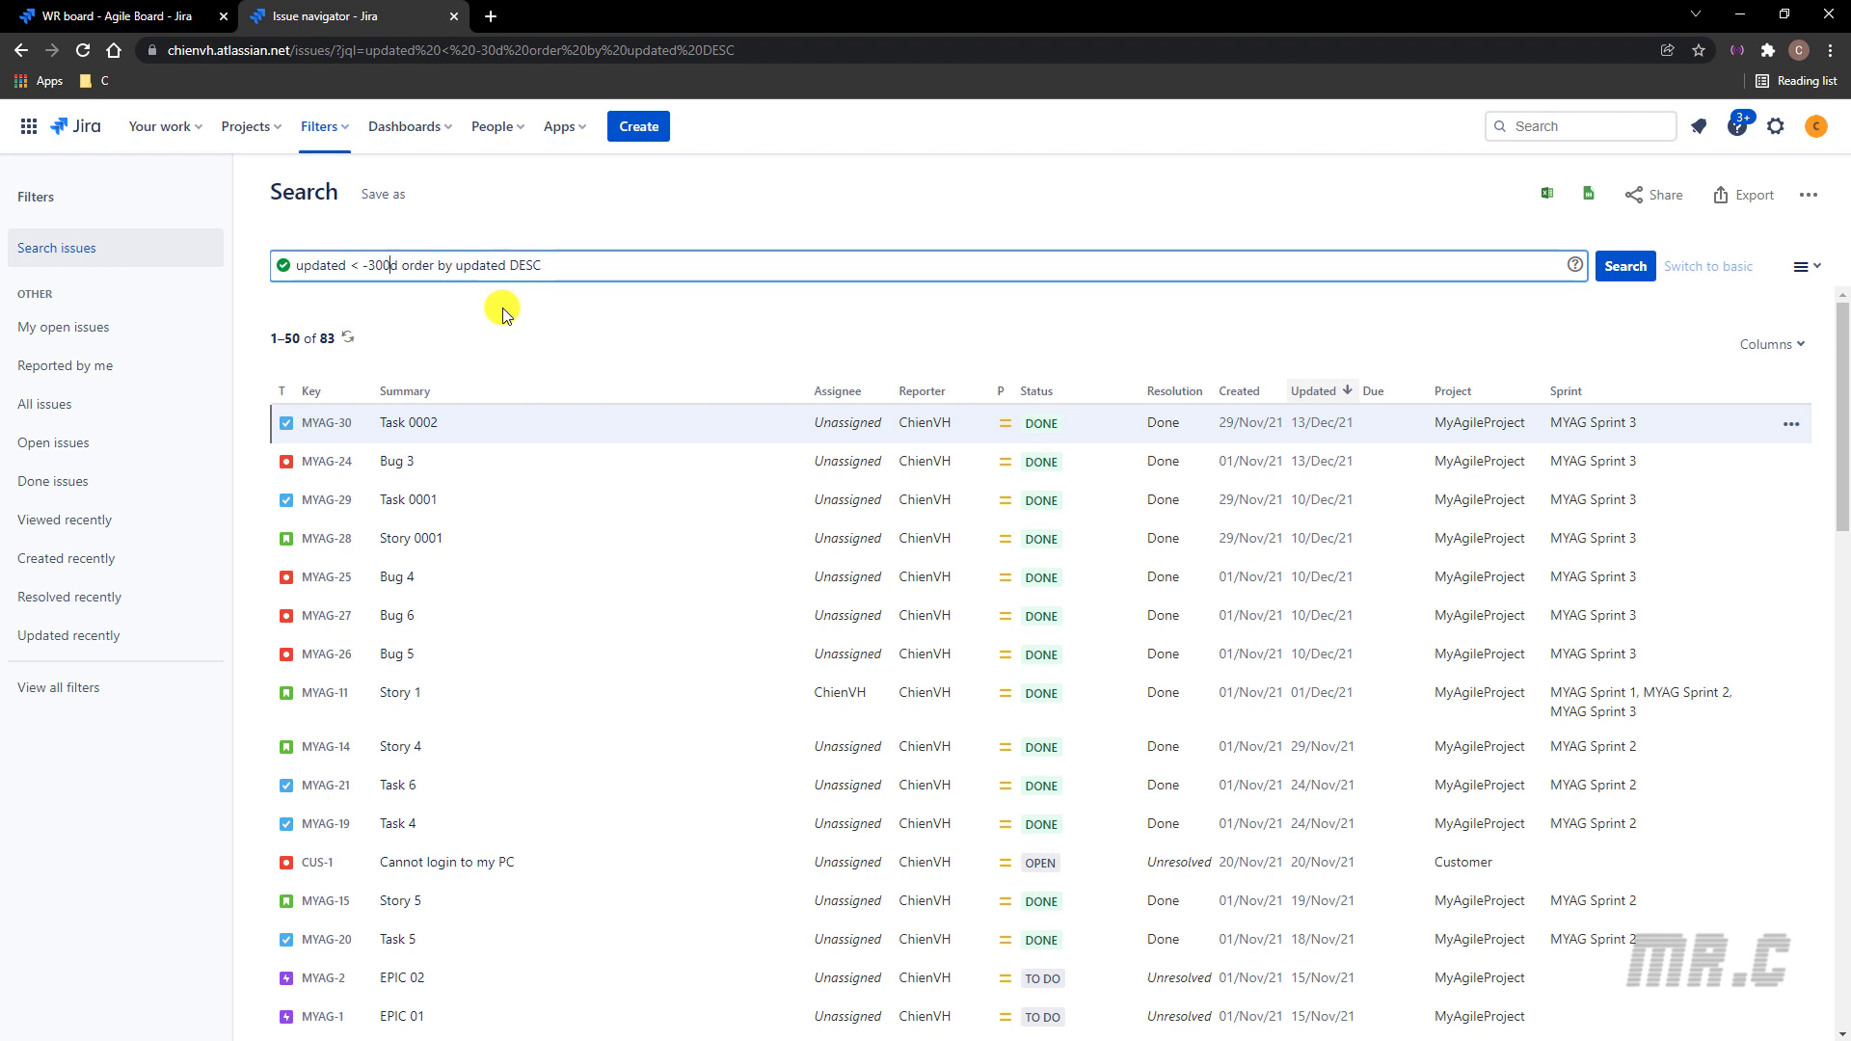
click(1625, 266)
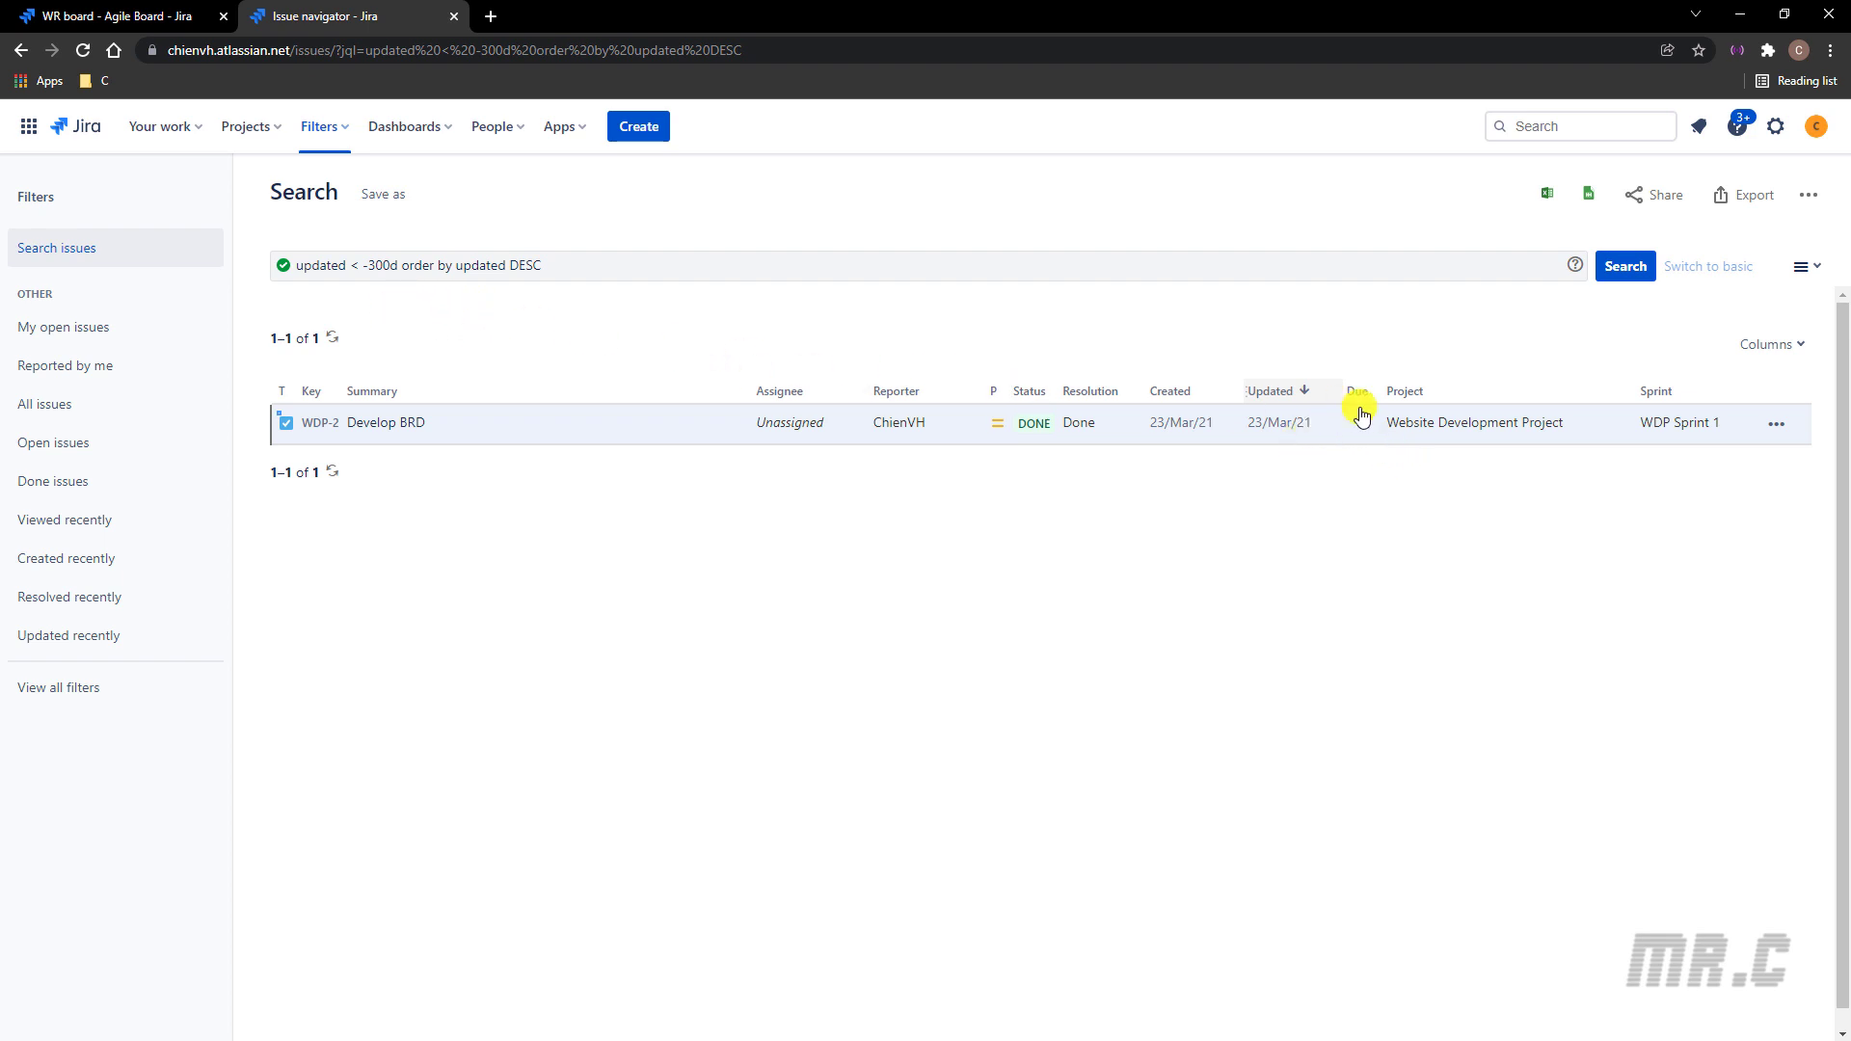
click(388, 276)
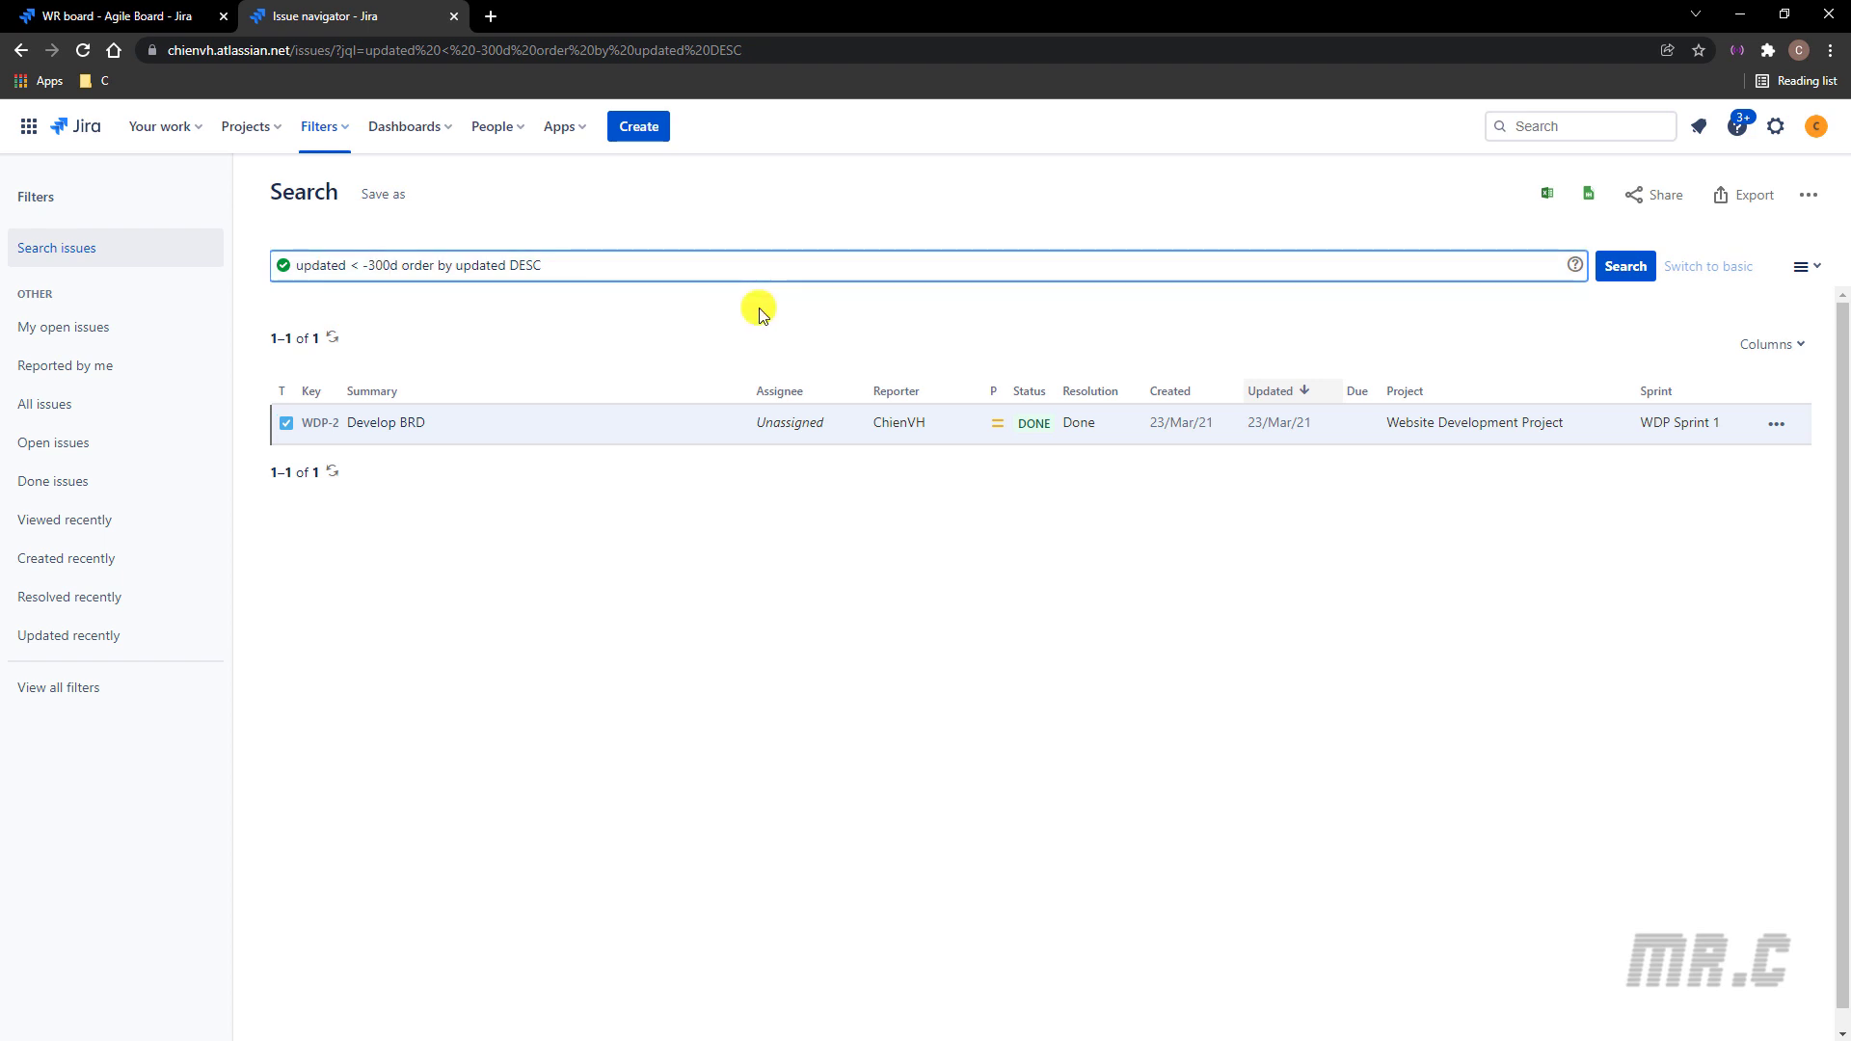
key(BackSpace)
click(1622, 269)
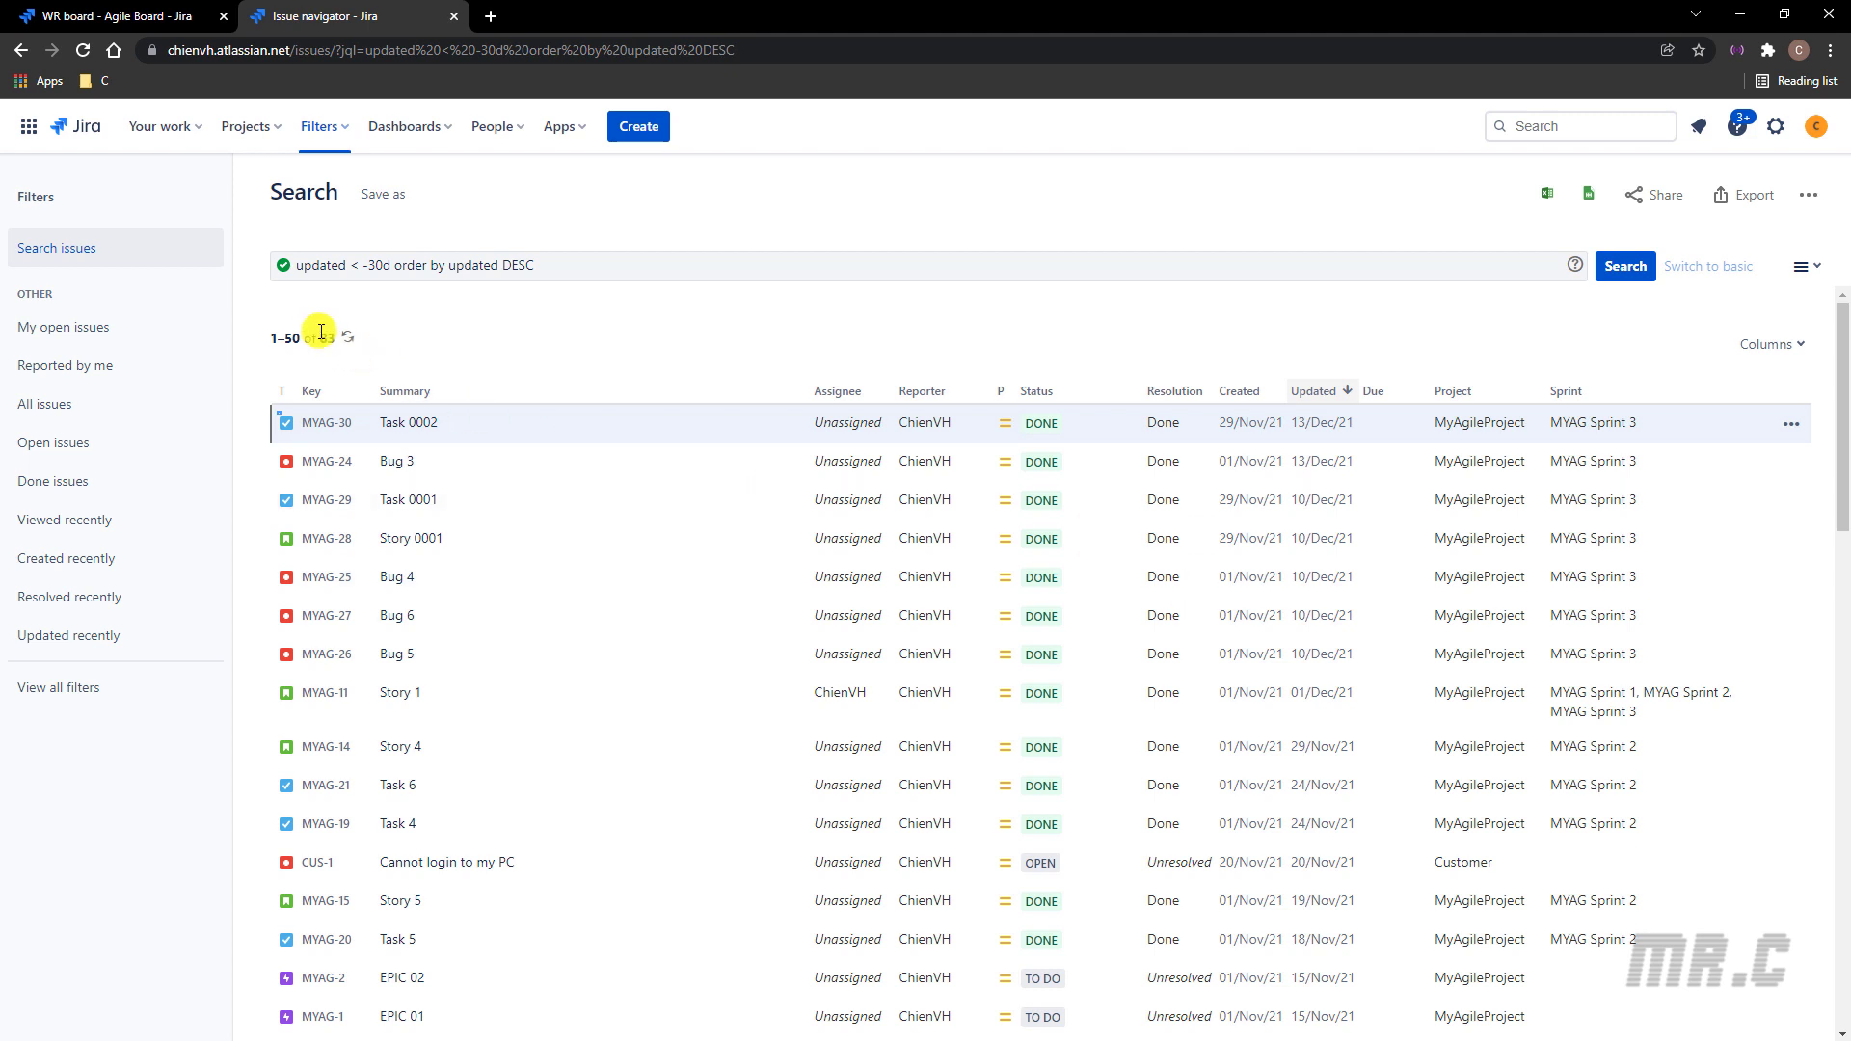
Post the comment 'Hello, this one for testing only.' on Task 0002 (MYAG-30), then return to the results.
ctrl+click(326, 423)
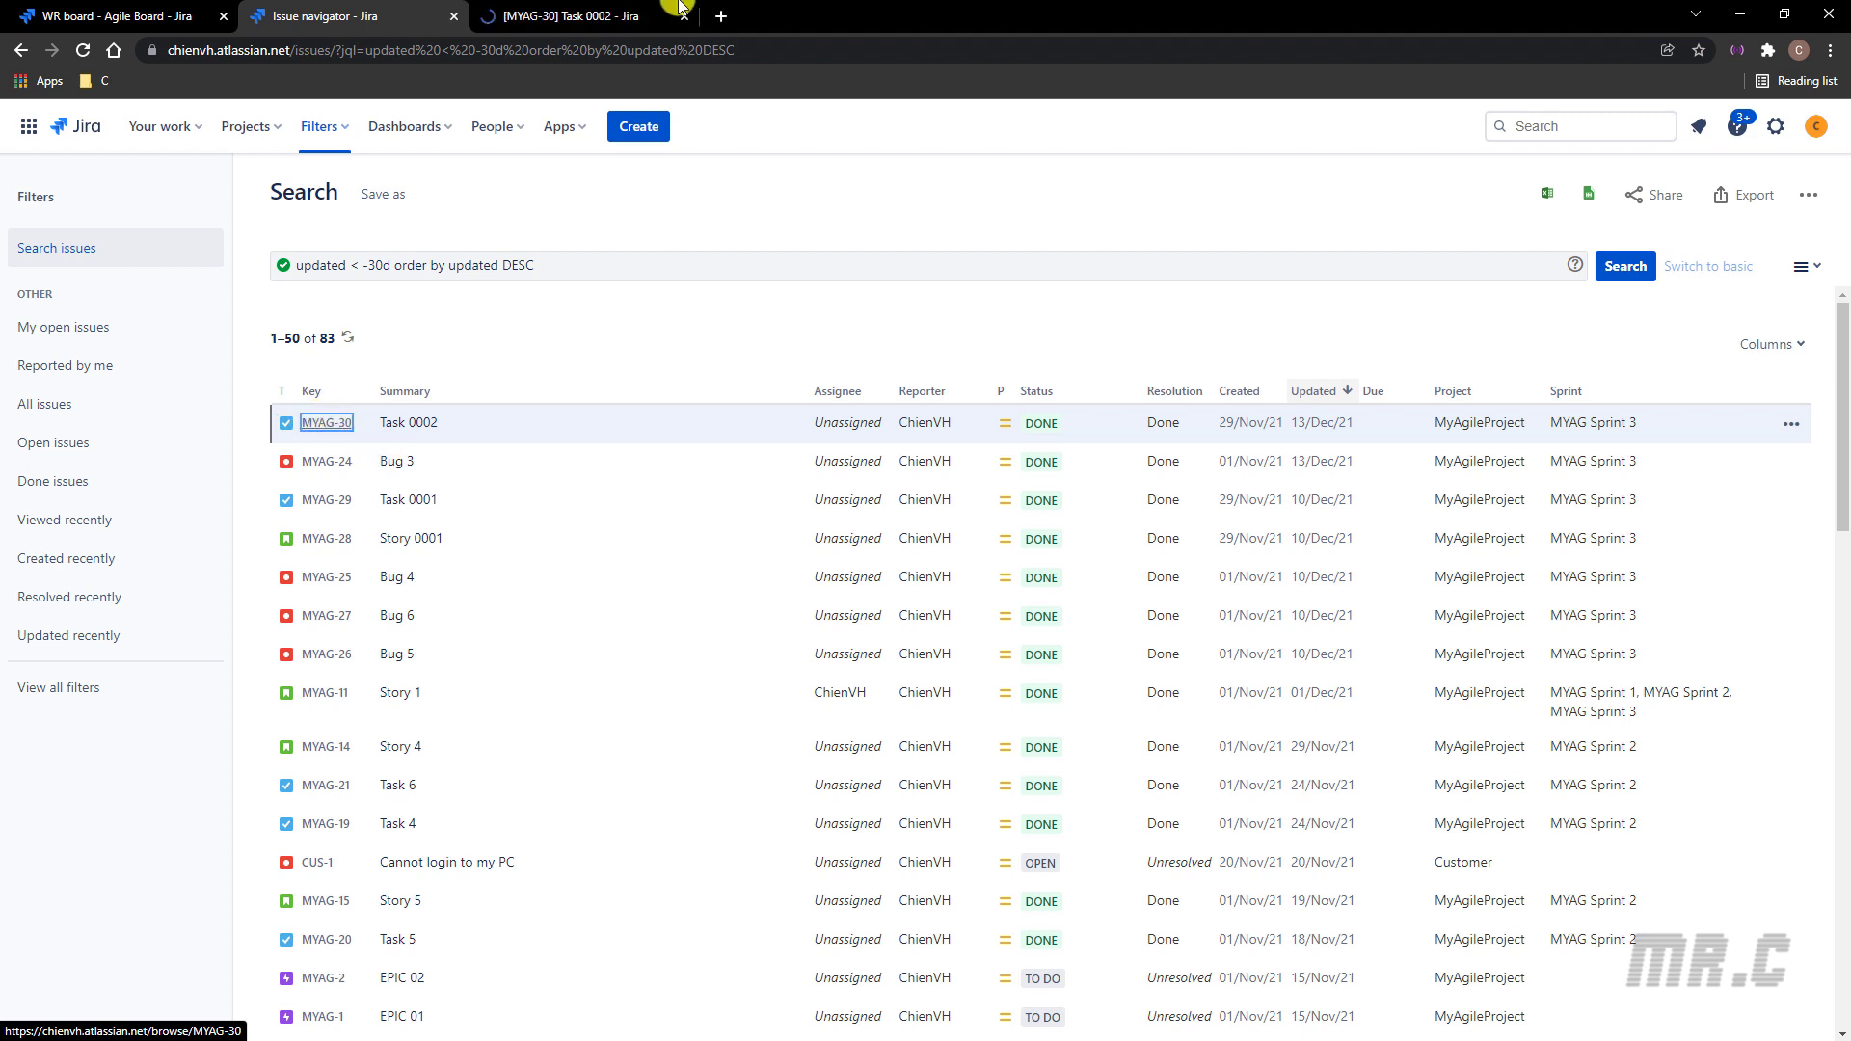
click(591, 11)
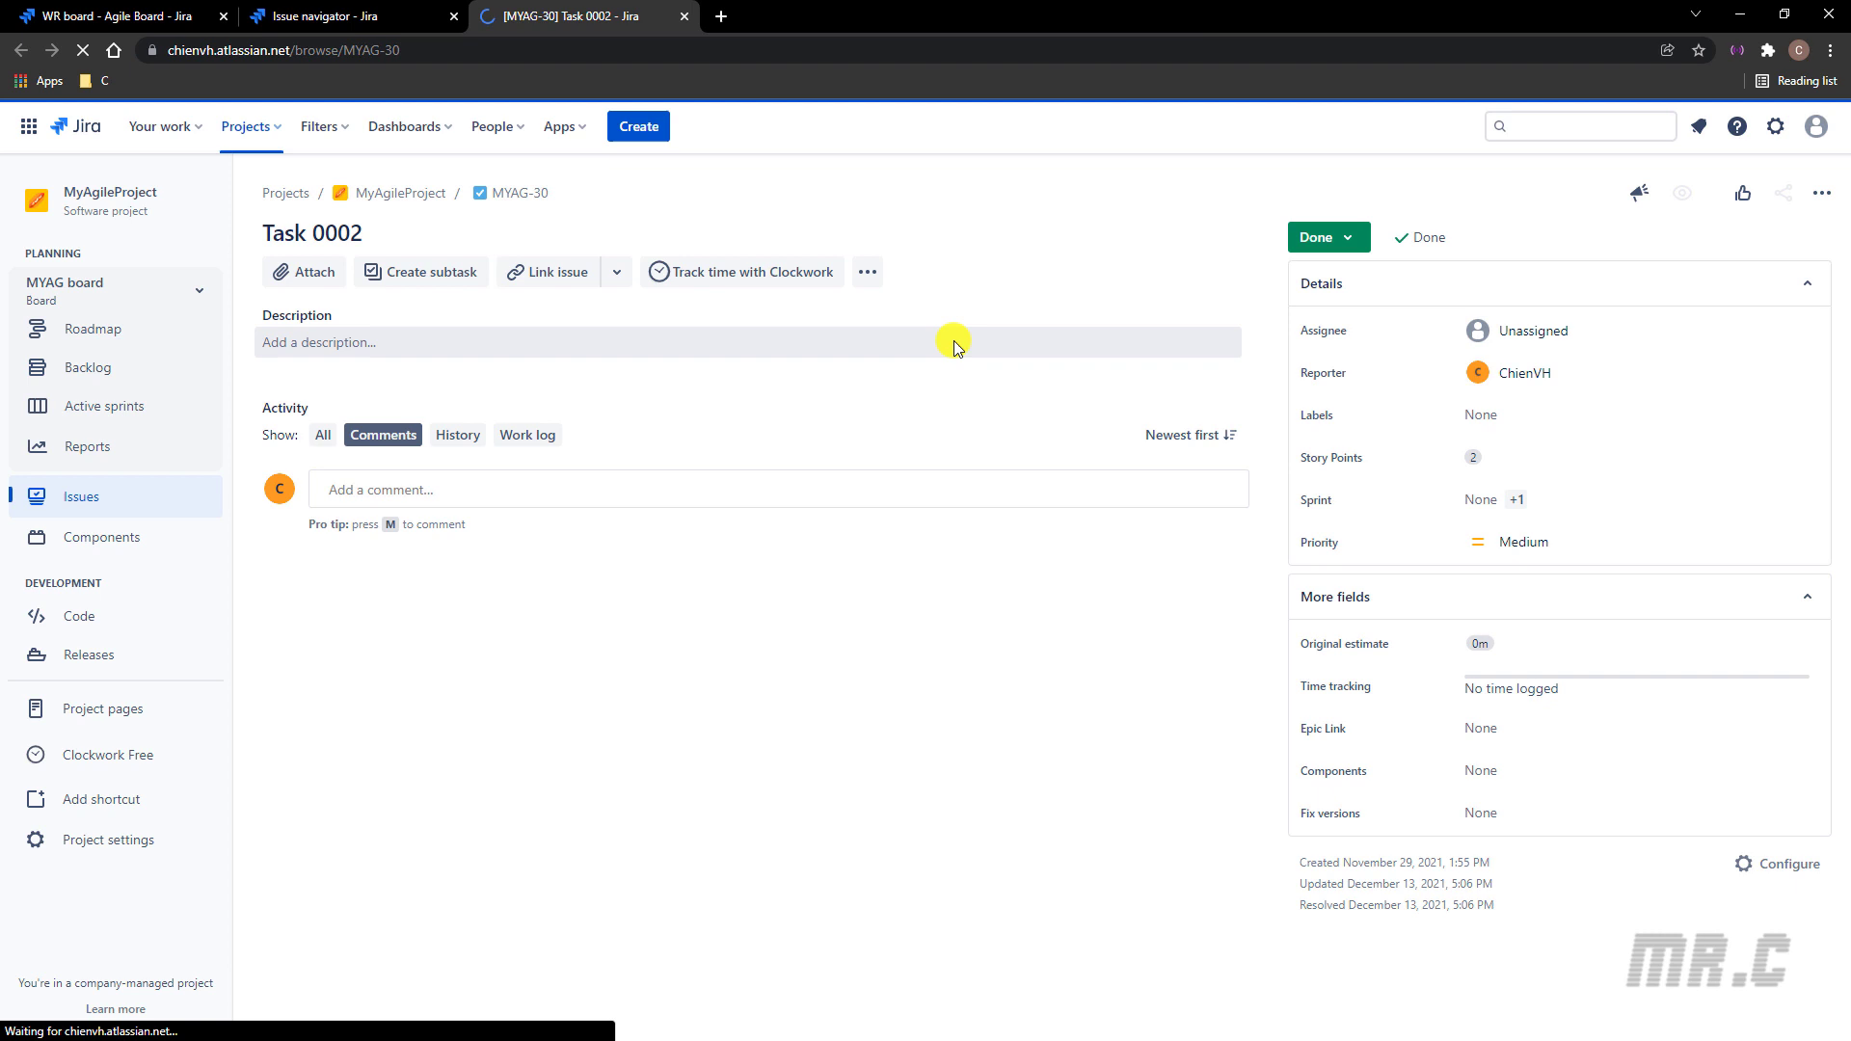
click(588, 487)
text(Hello,)
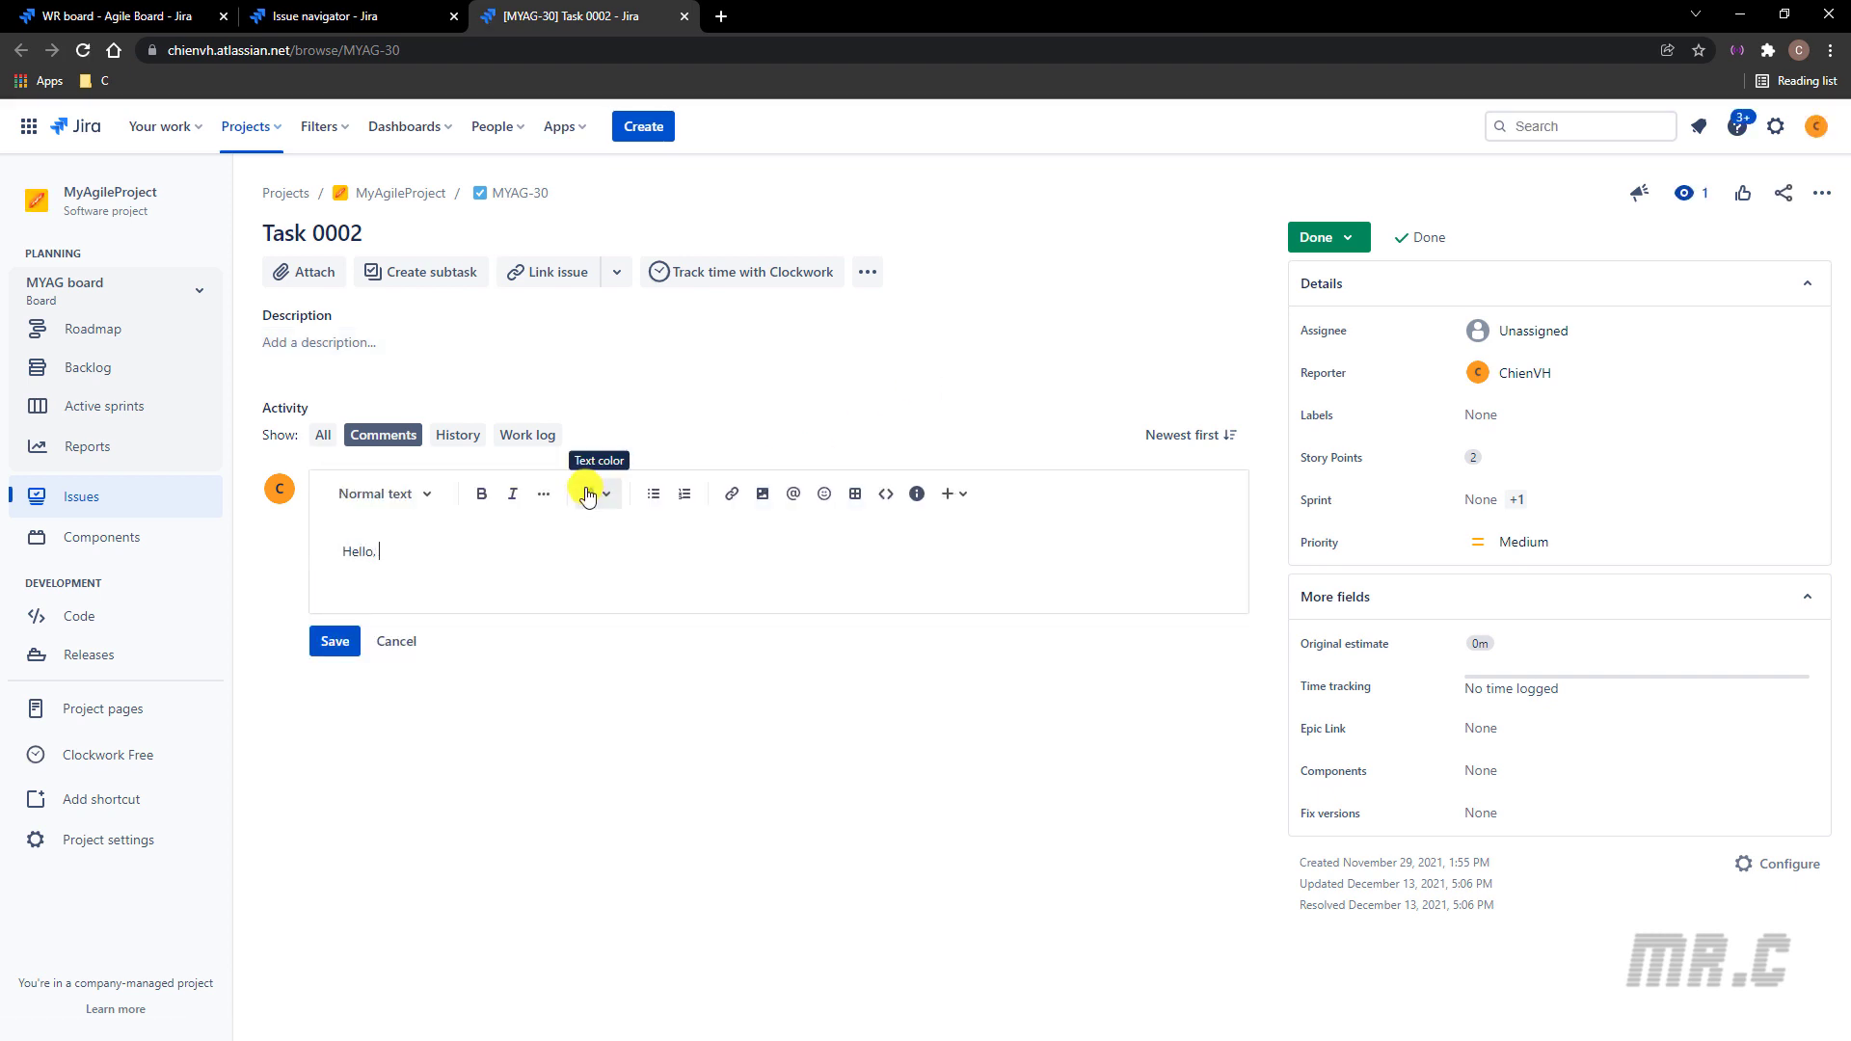
text( this one for testing only.)
click(334, 642)
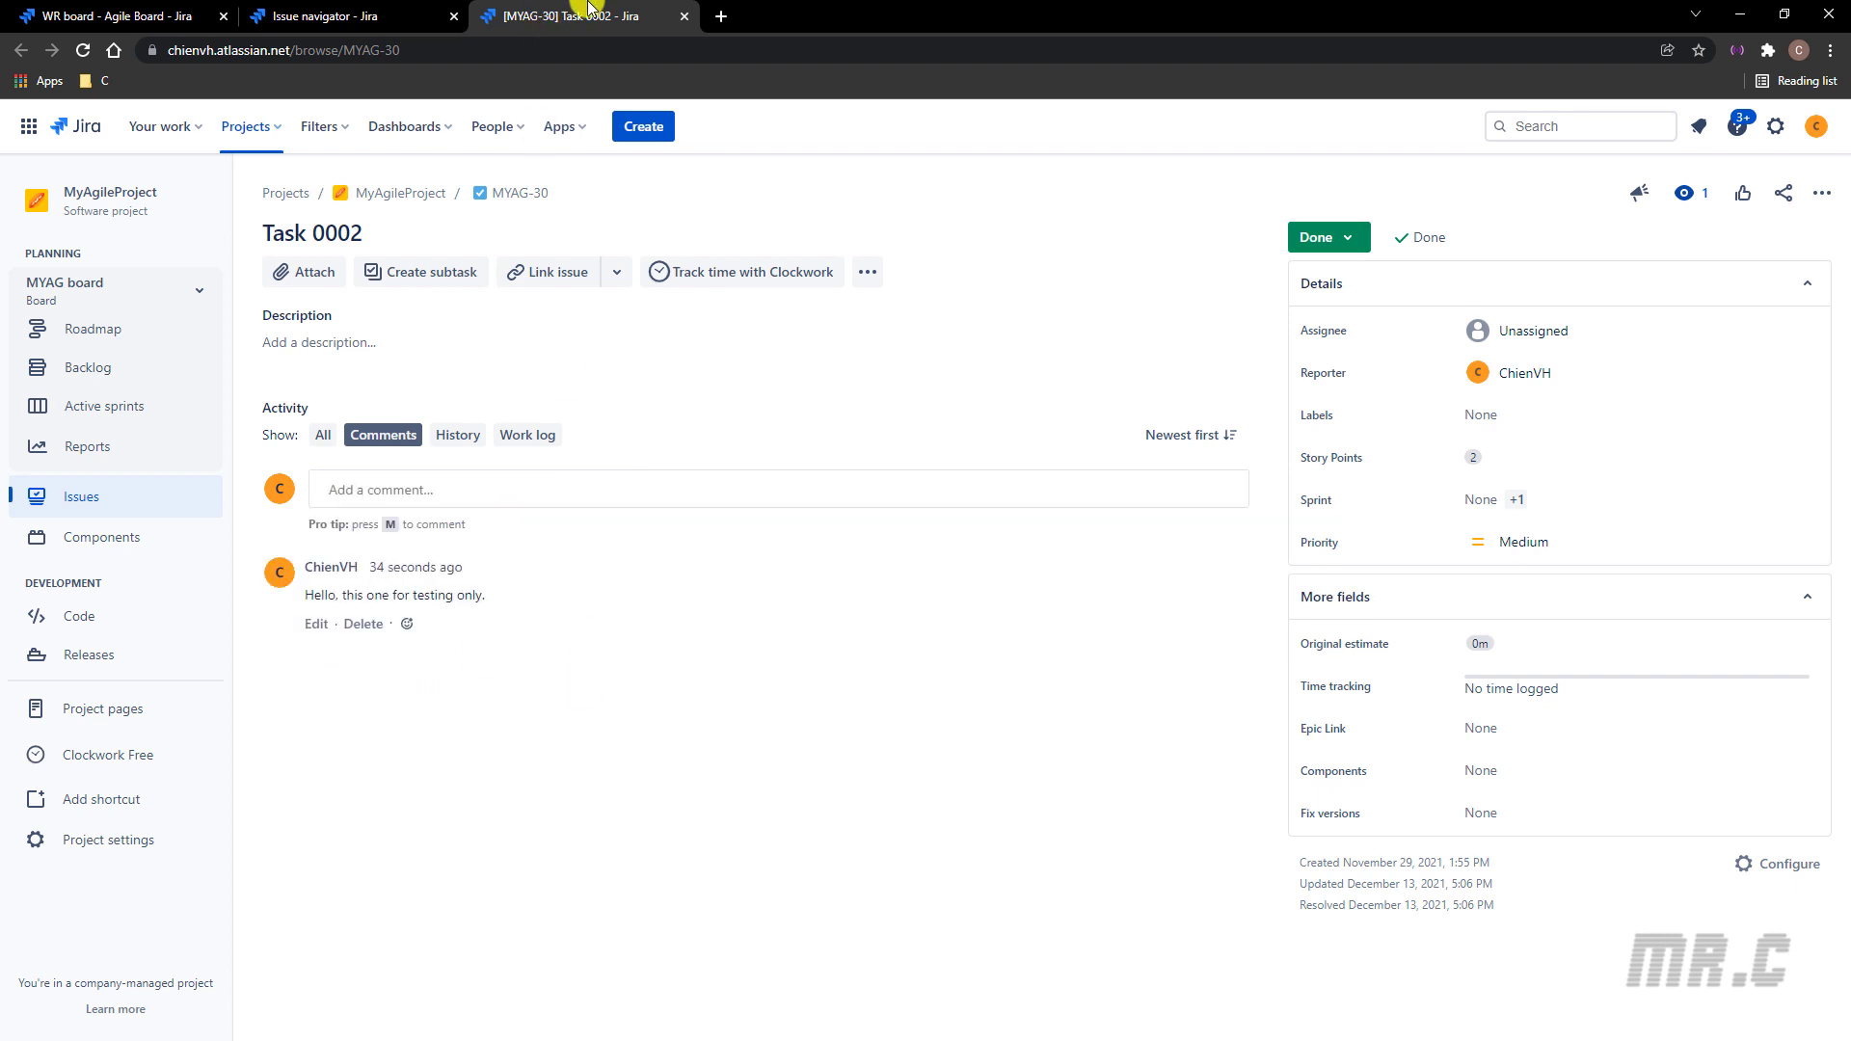
click(355, 15)
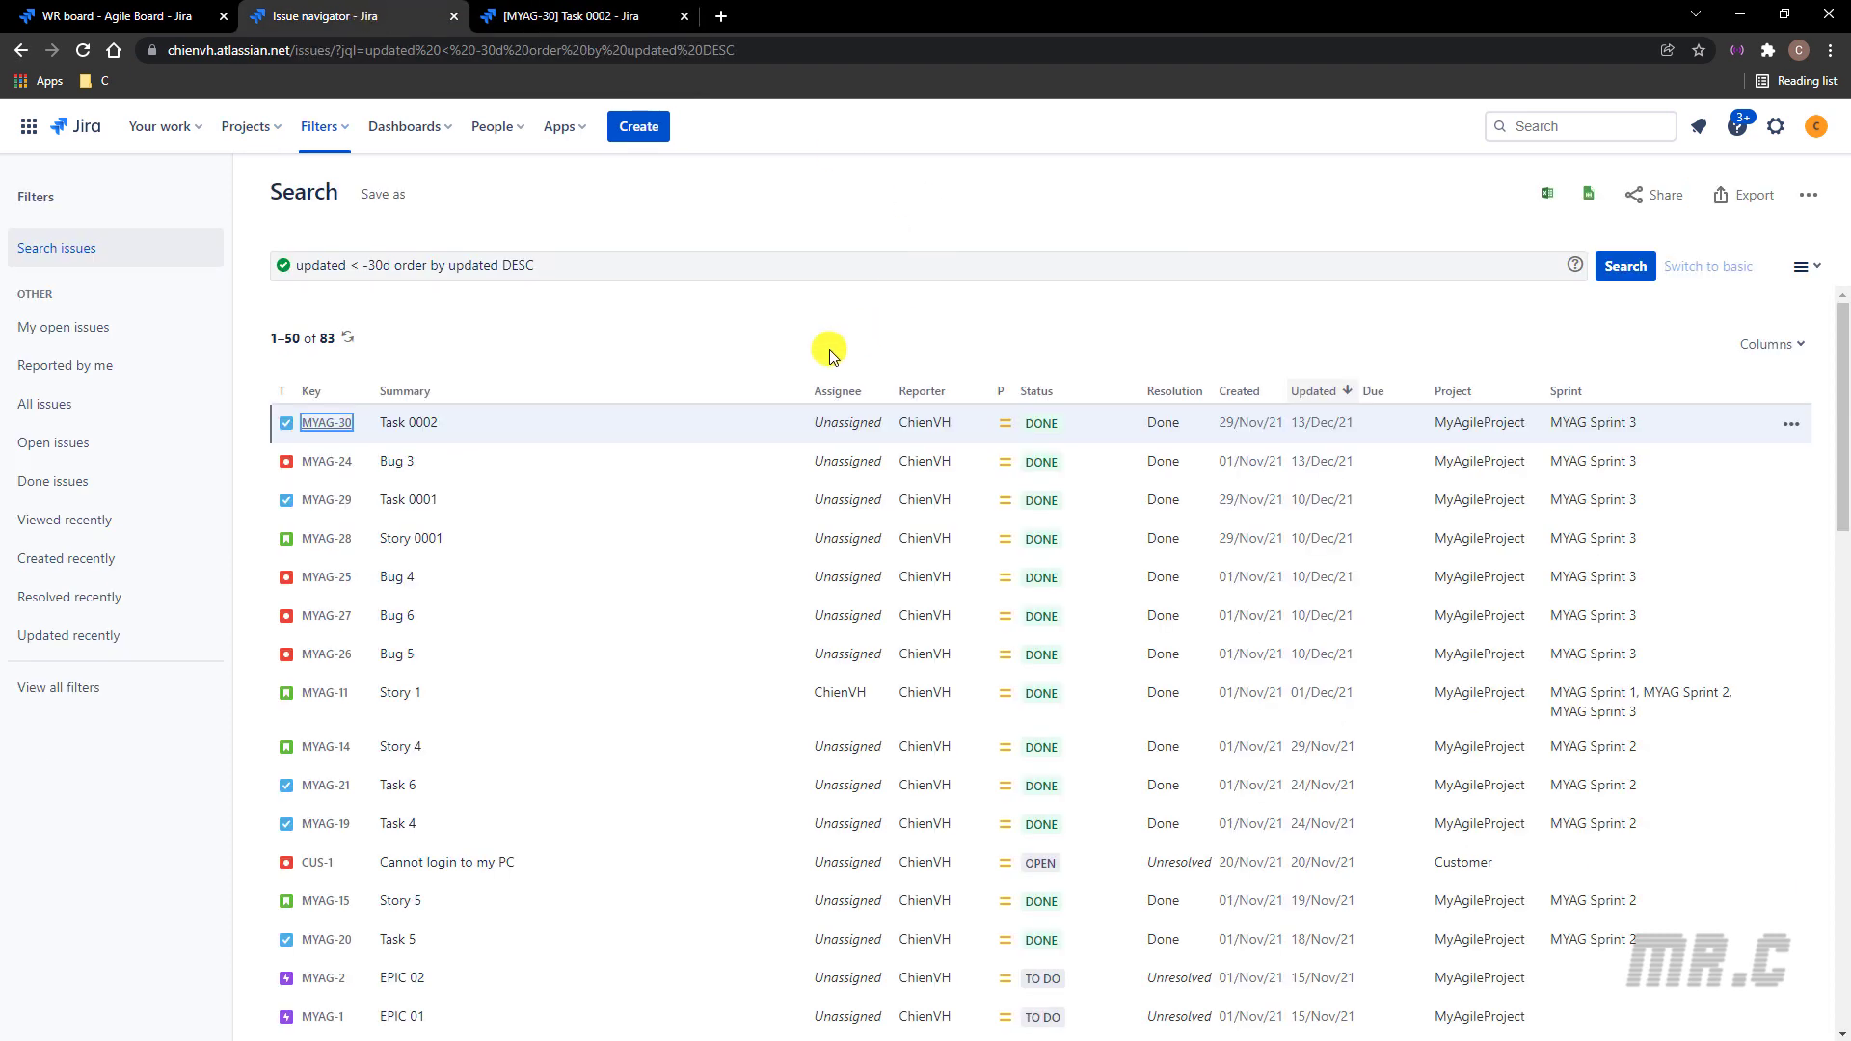
Rerun the stale-issue search so the list drops to 82 issues.
click(826, 343)
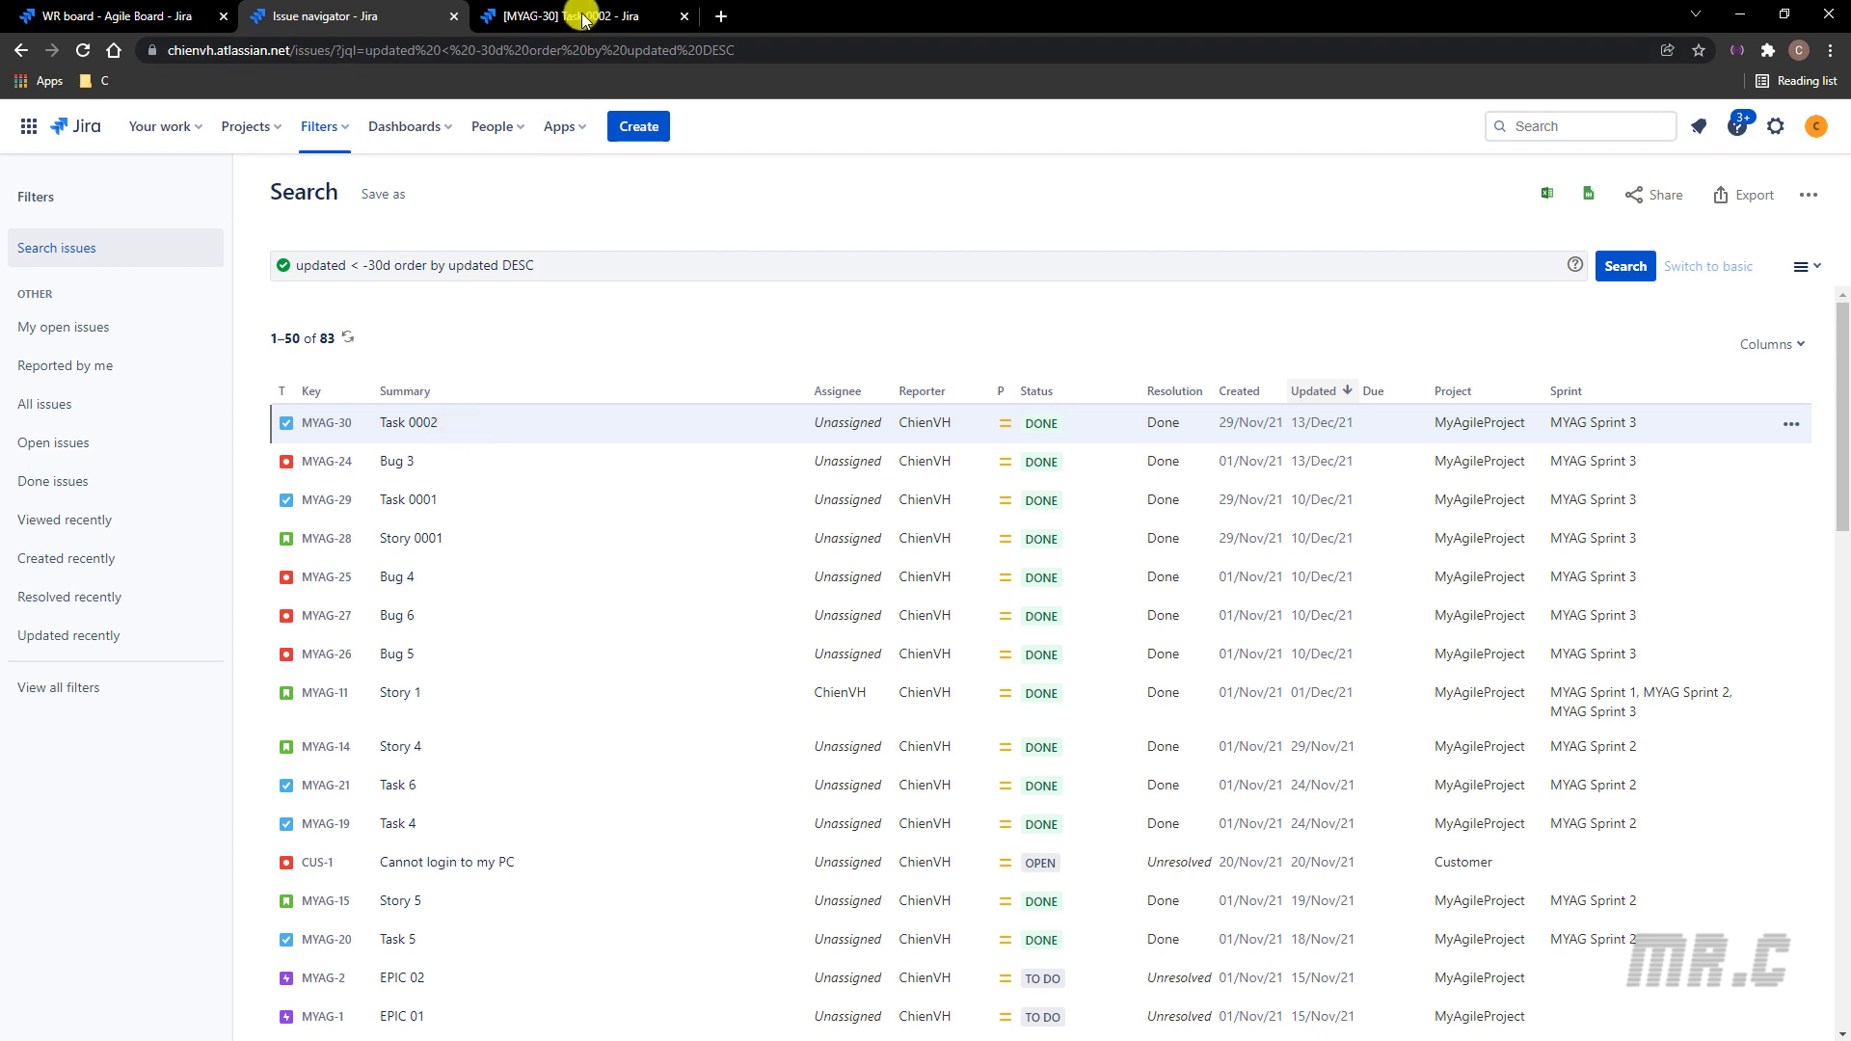
click(1642, 274)
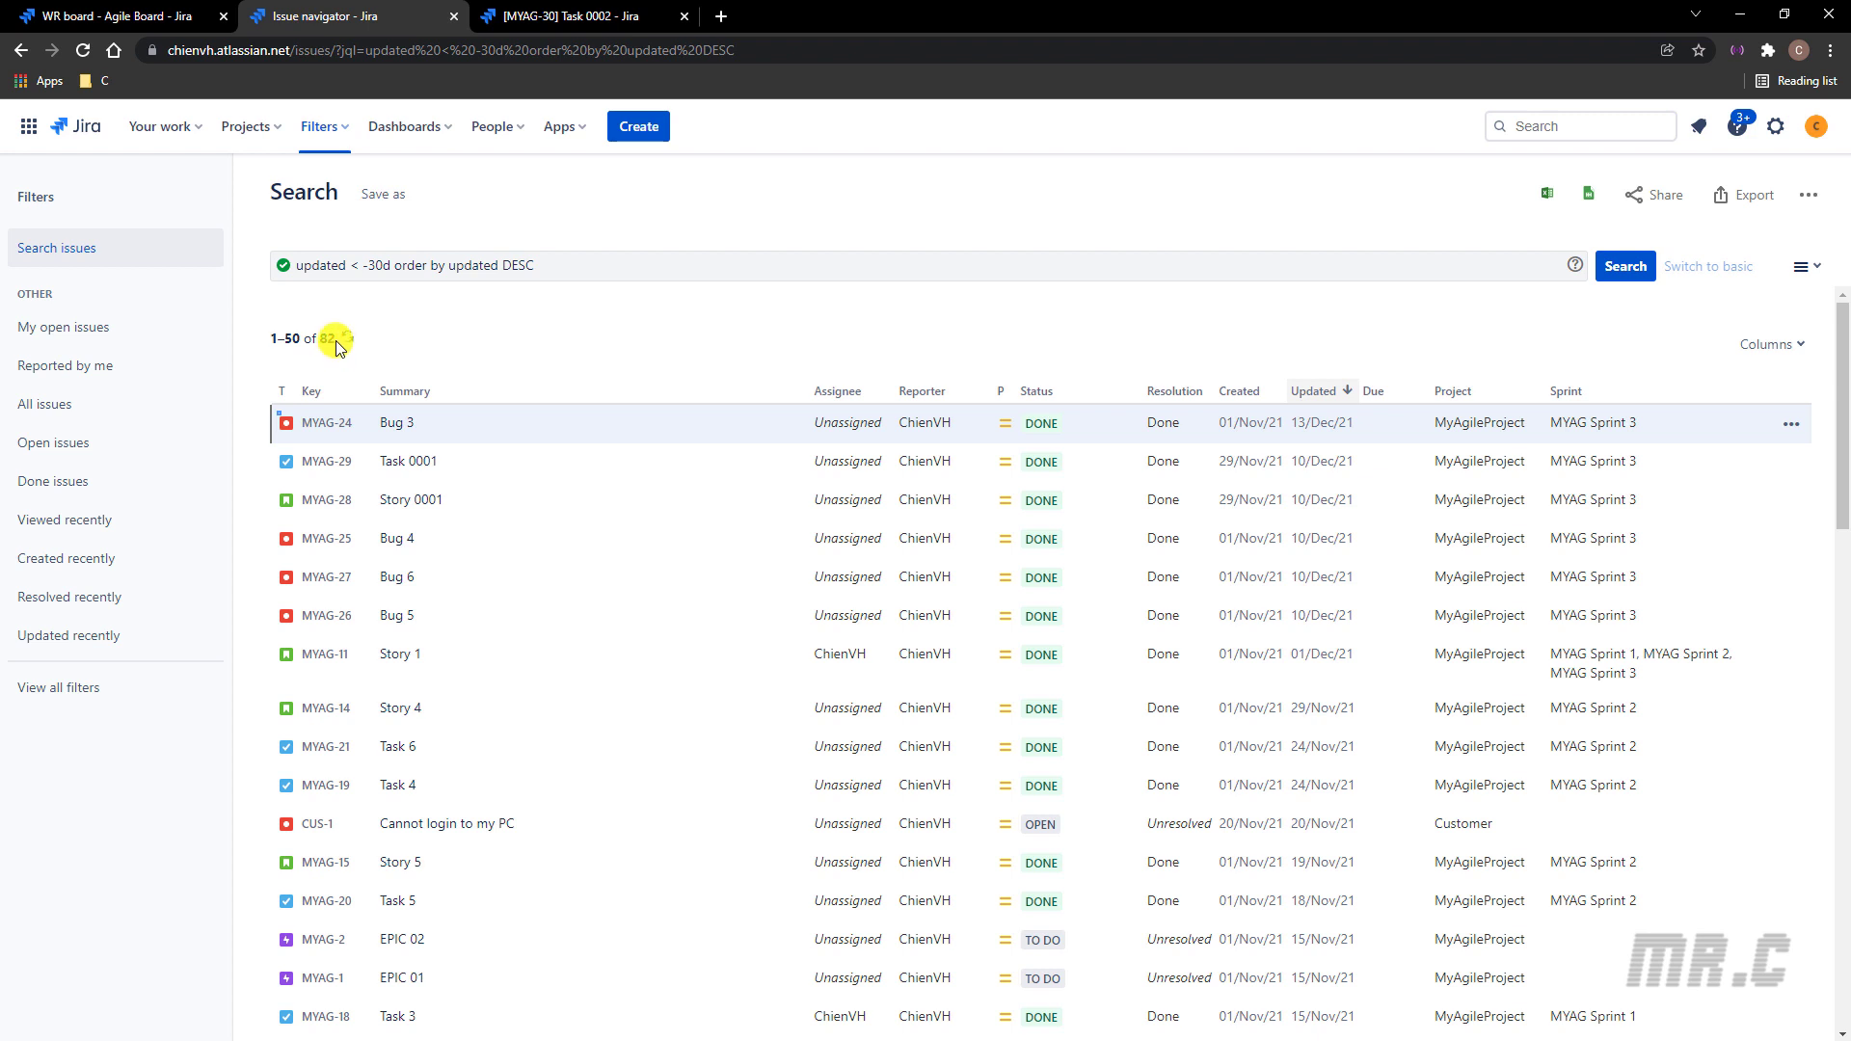
scroll(574, 666, down, 5)
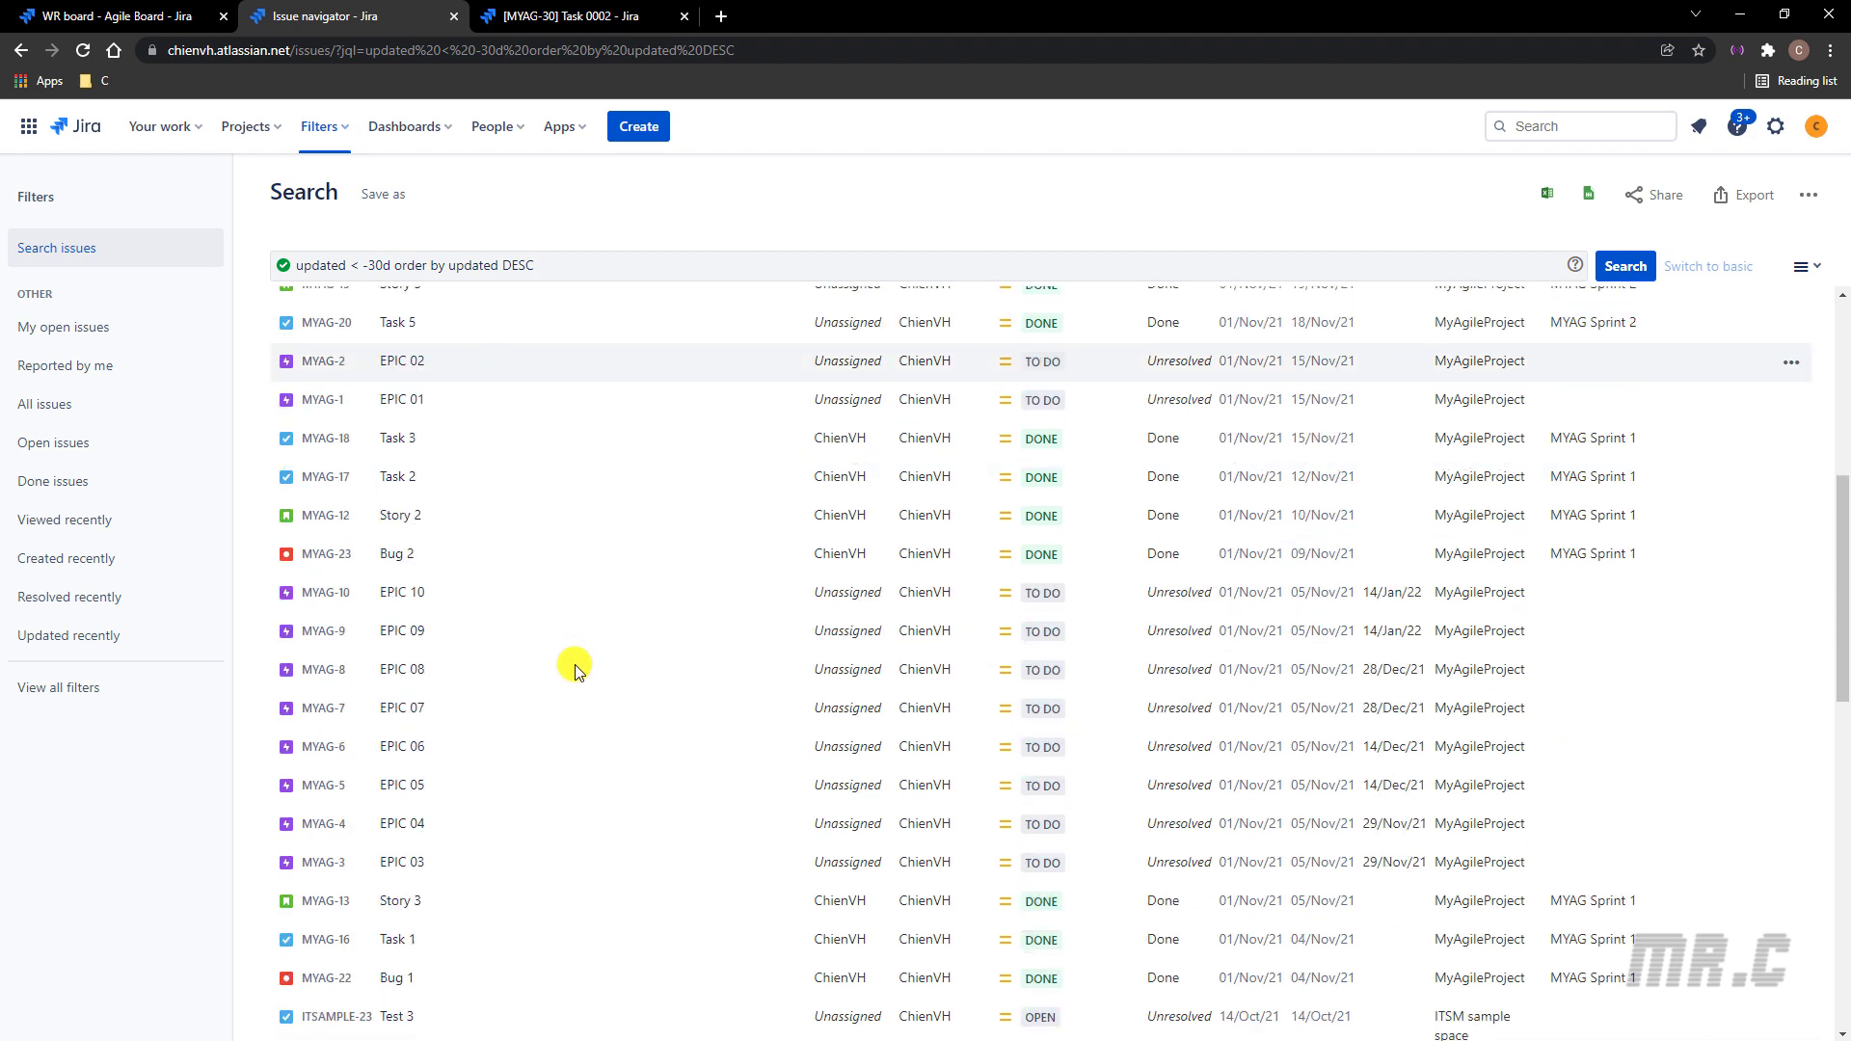
scroll(575, 666, up, 5)
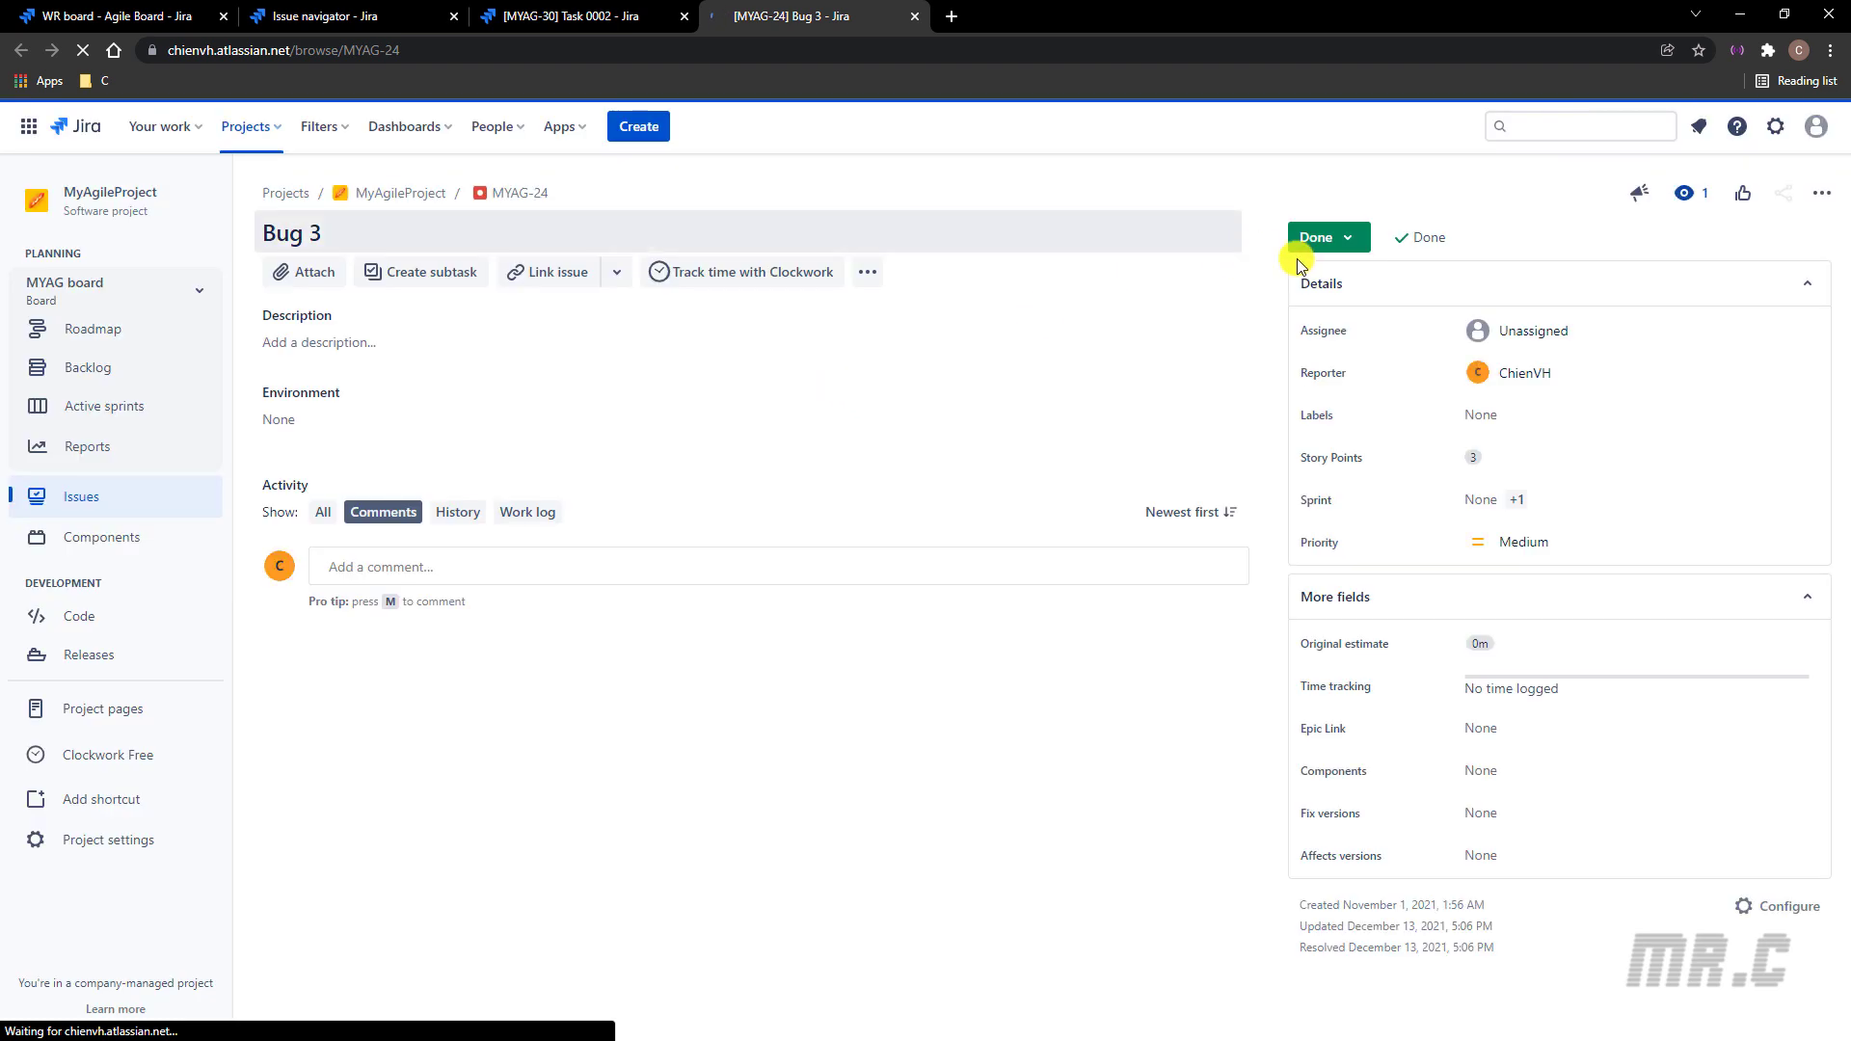
Assign Bug 3 (MYAG-24) to yourself, then rerun the search in the results tab.
click(1539, 332)
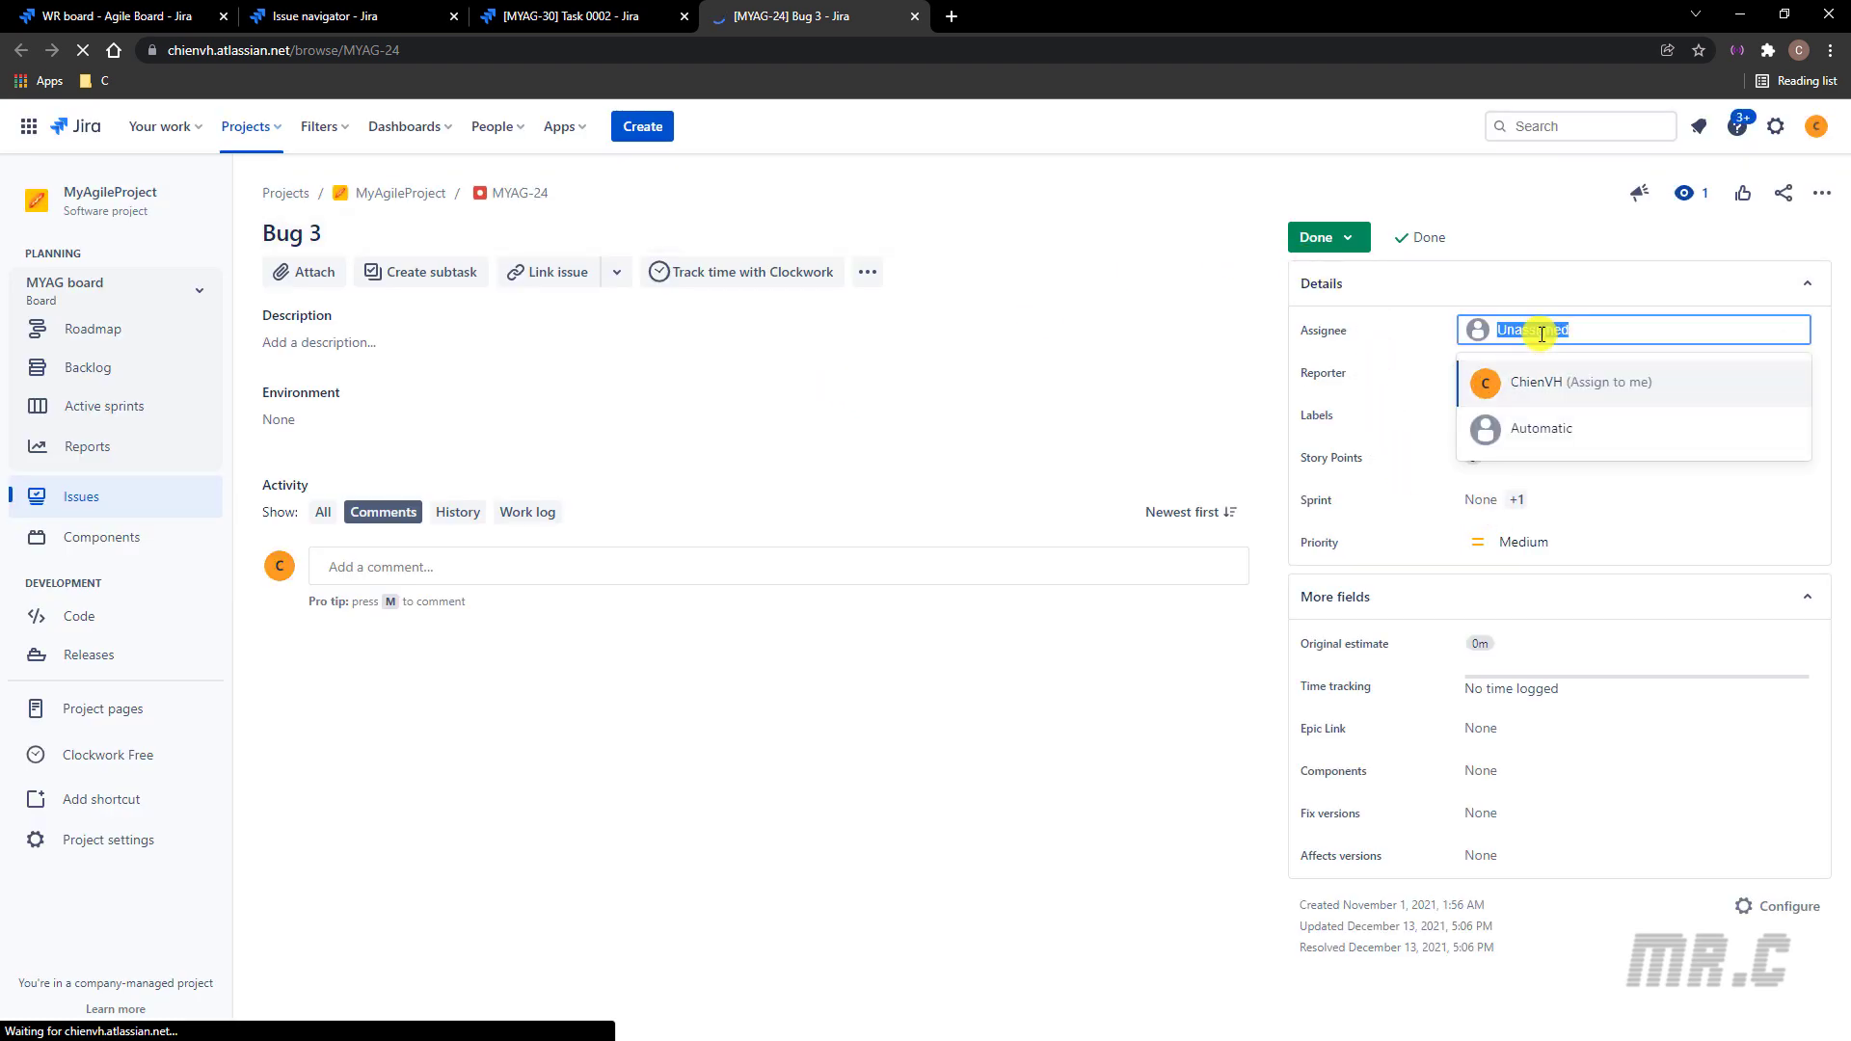
click(1571, 386)
click(337, 11)
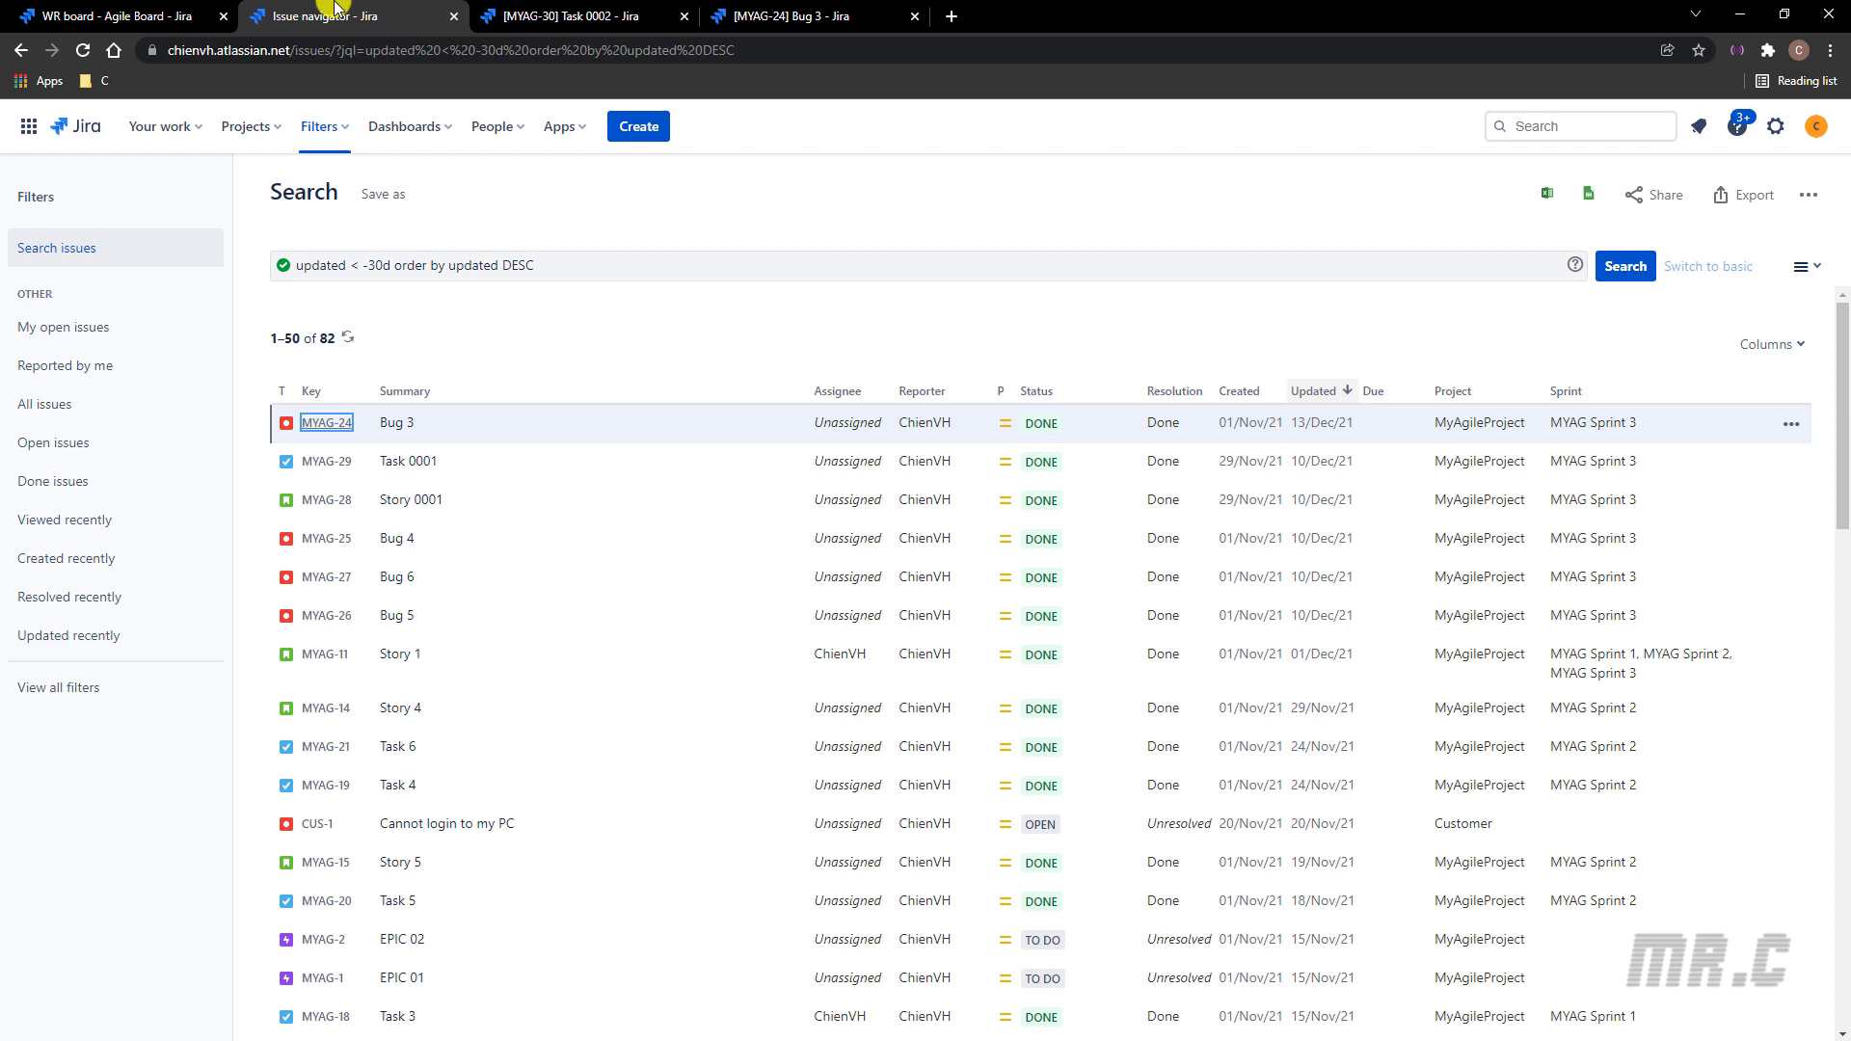
click(1628, 267)
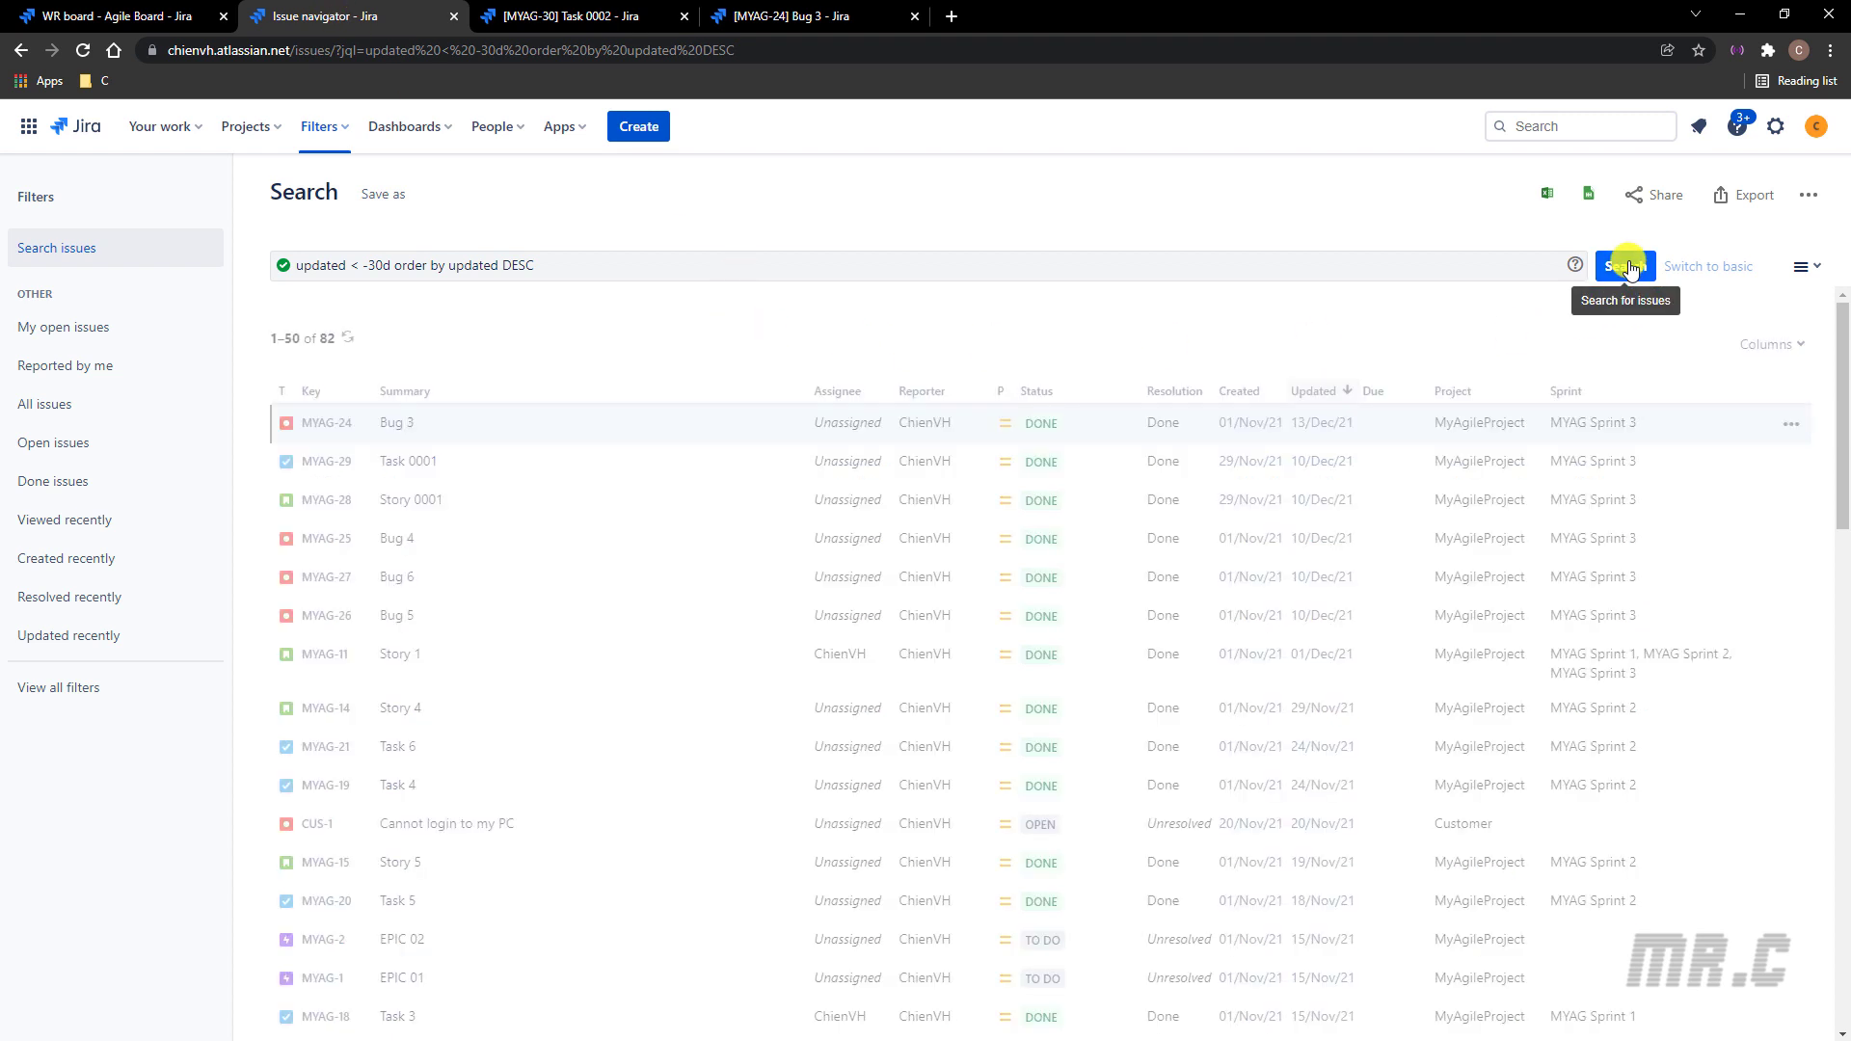